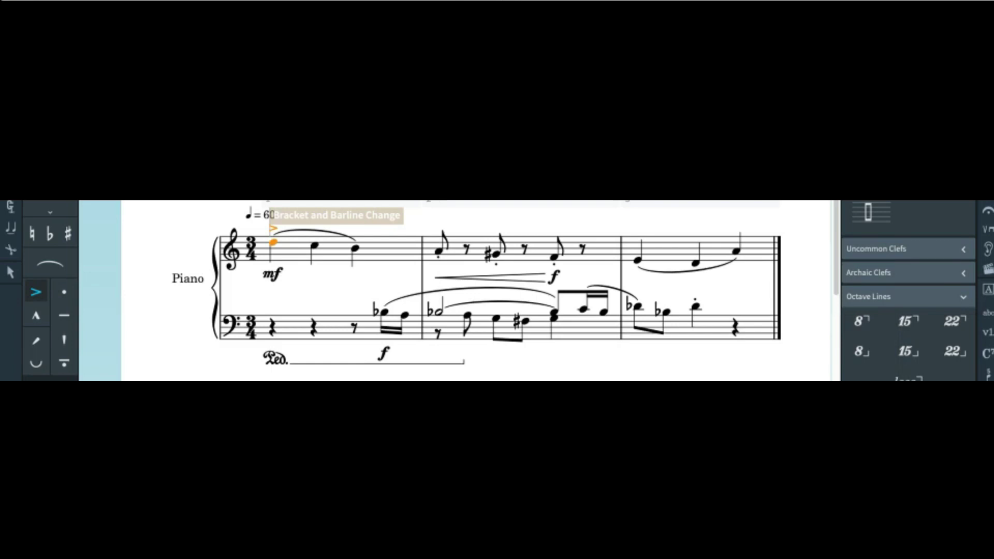
key(space)
key(space)
key(space)
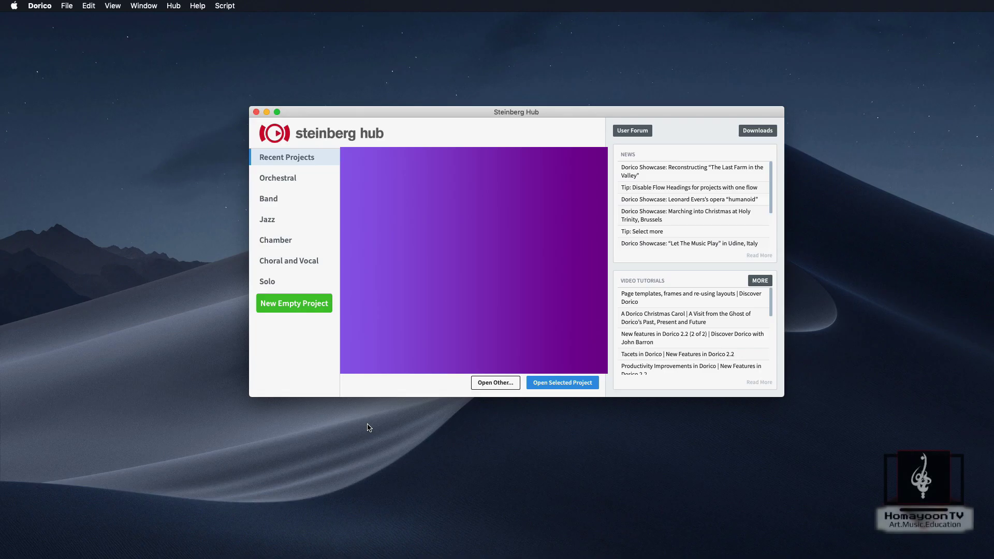
Create a new empty project and add a solo player holding a 3 octave vibraphone.
click(300, 305)
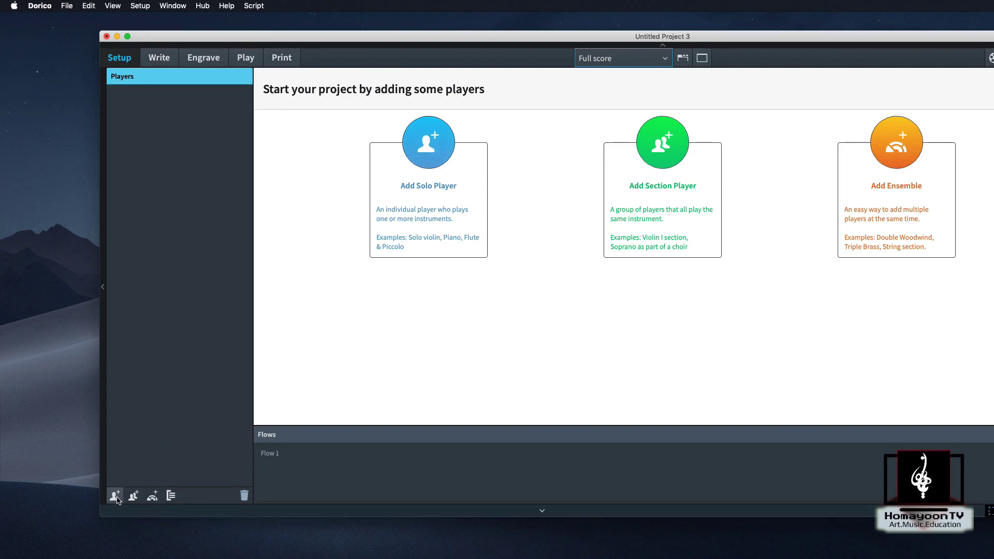
click(413, 148)
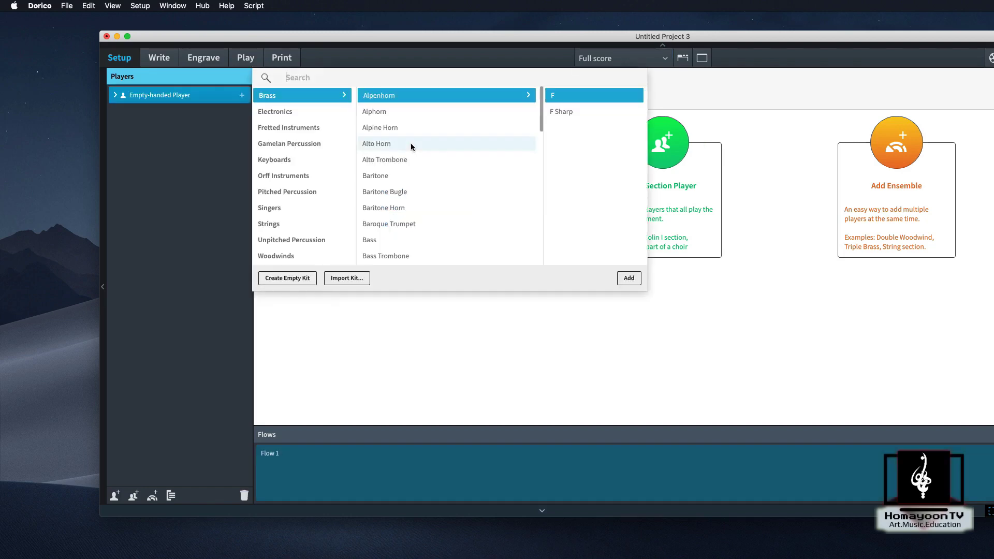
text(vibra)
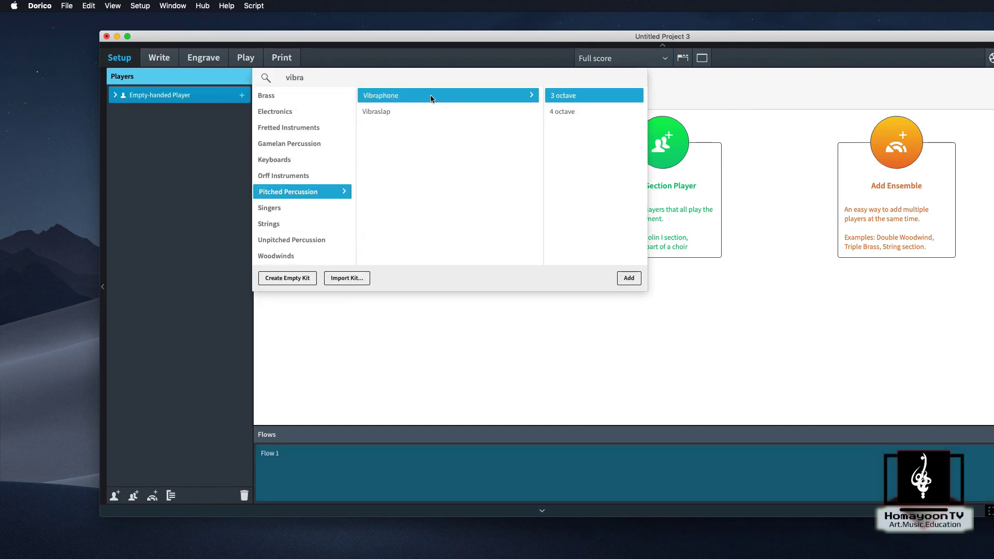
click(628, 279)
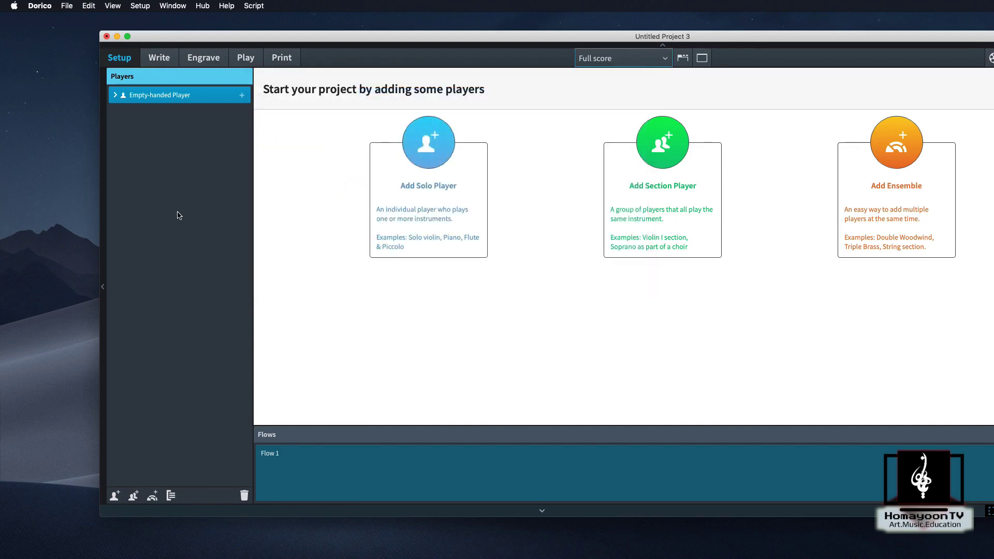
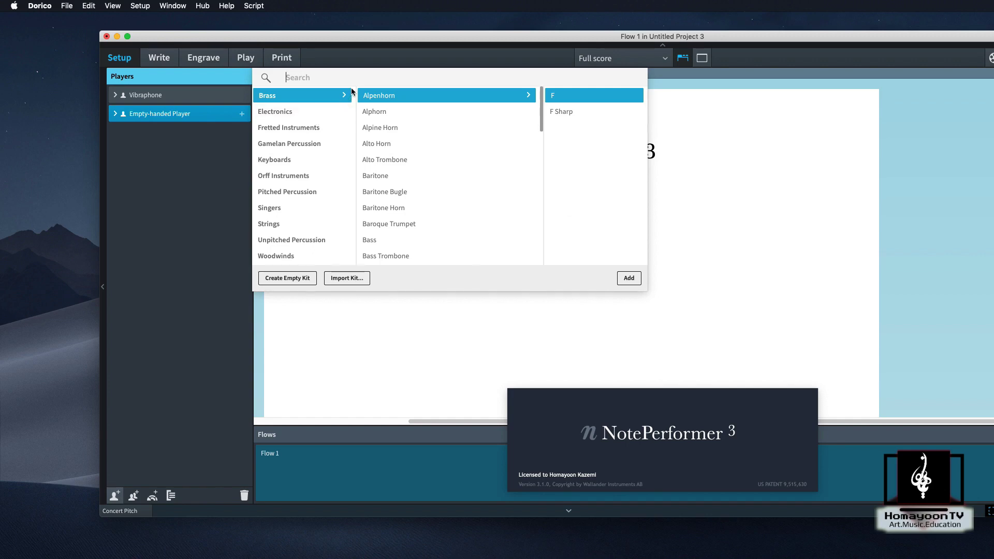
Give the second solo player a 3 octave vibraphone and fit the project window to the screen.
text(vibra)
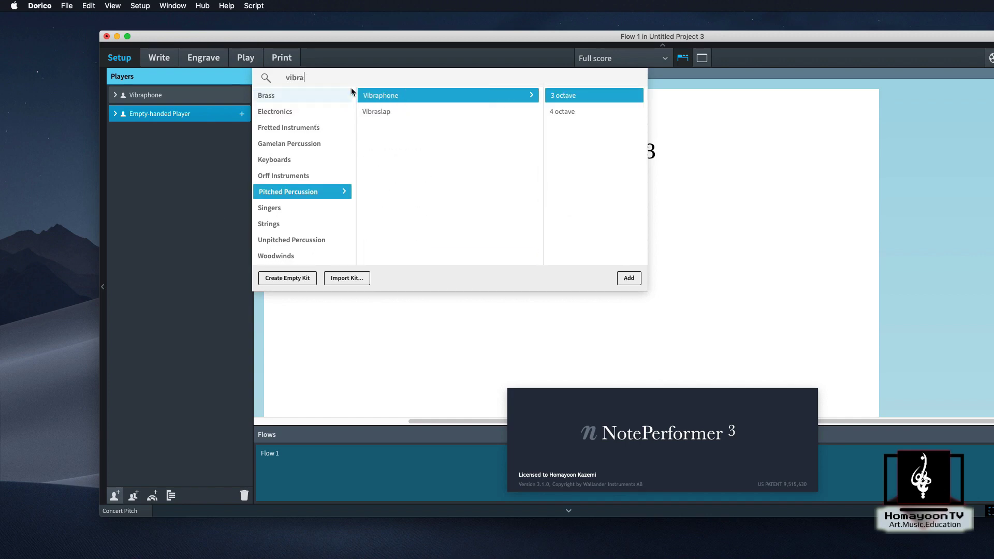
double_click(401, 96)
drag(422, 40, 319, 24)
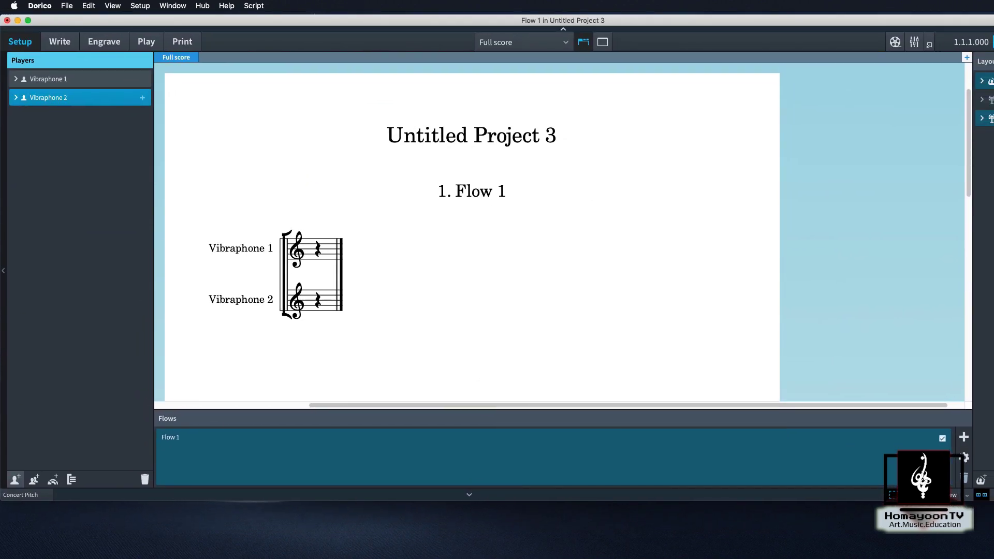
drag(993, 31, 990, 32)
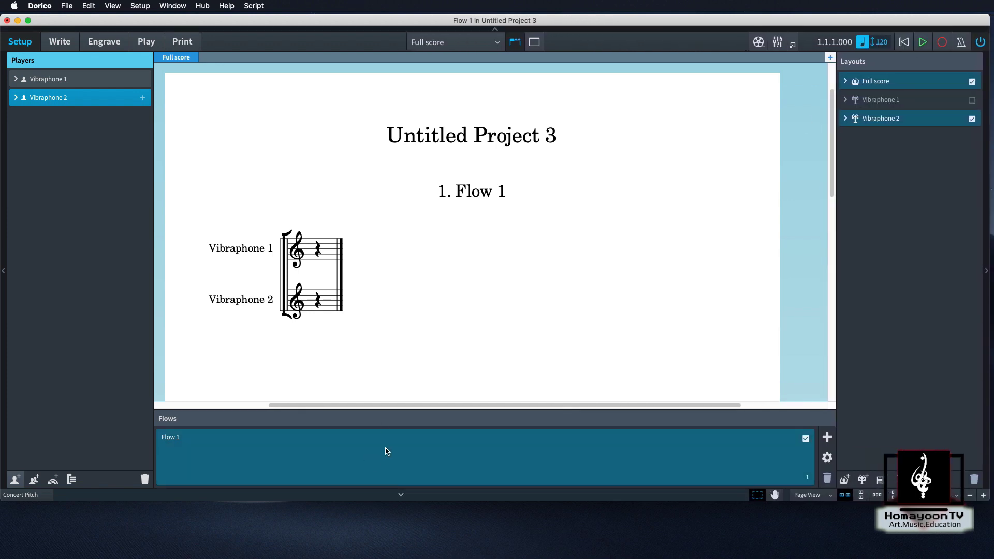
Rename the first player "Piano (I)" and the second player "Piano(II)".
click(66, 86)
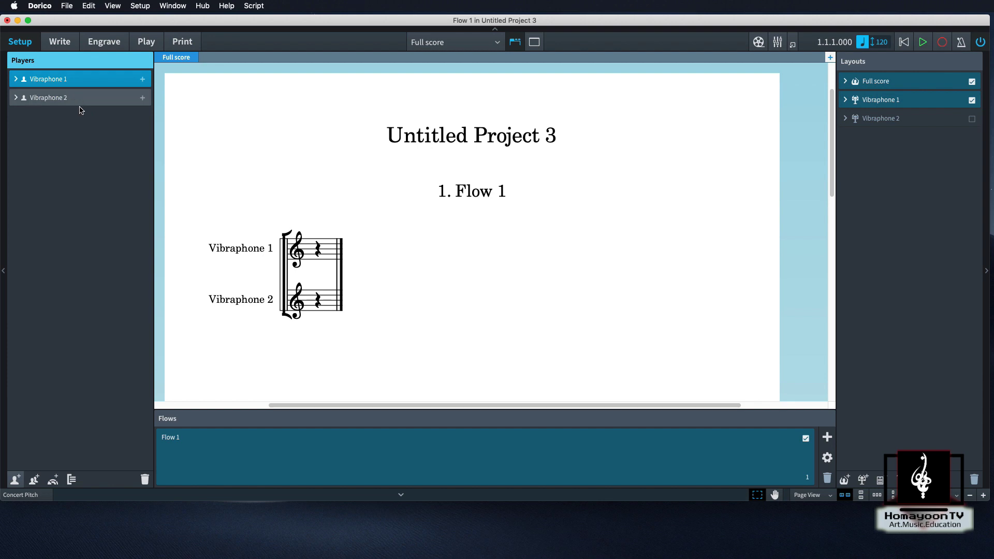
click(17, 79)
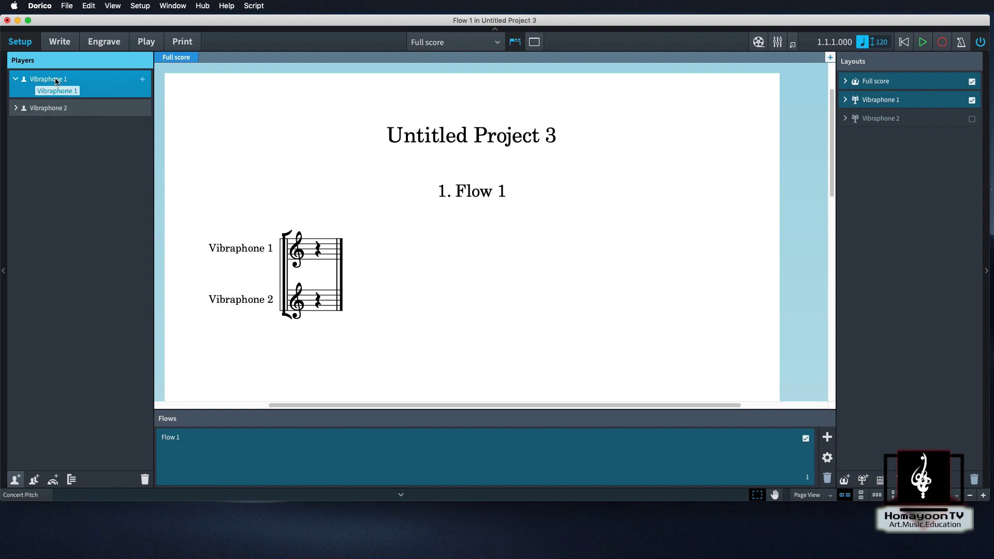
double_click(58, 82)
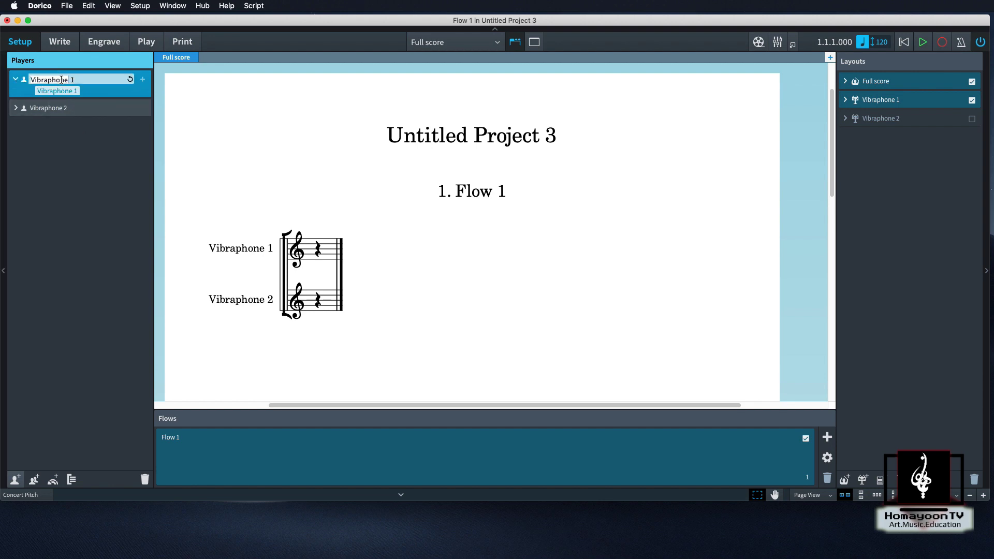
key(Right)
double_click(61, 108)
key(BackSpace)
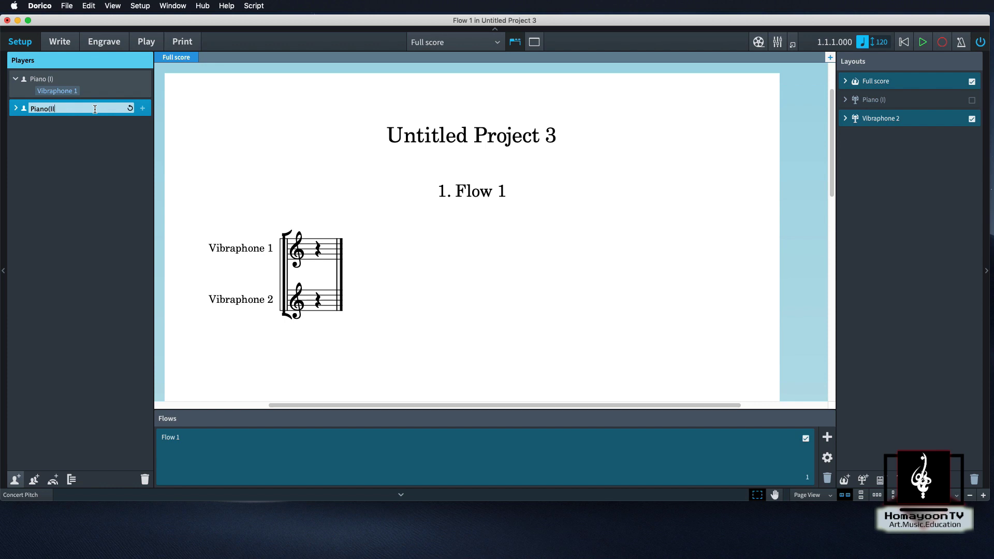
key(Return)
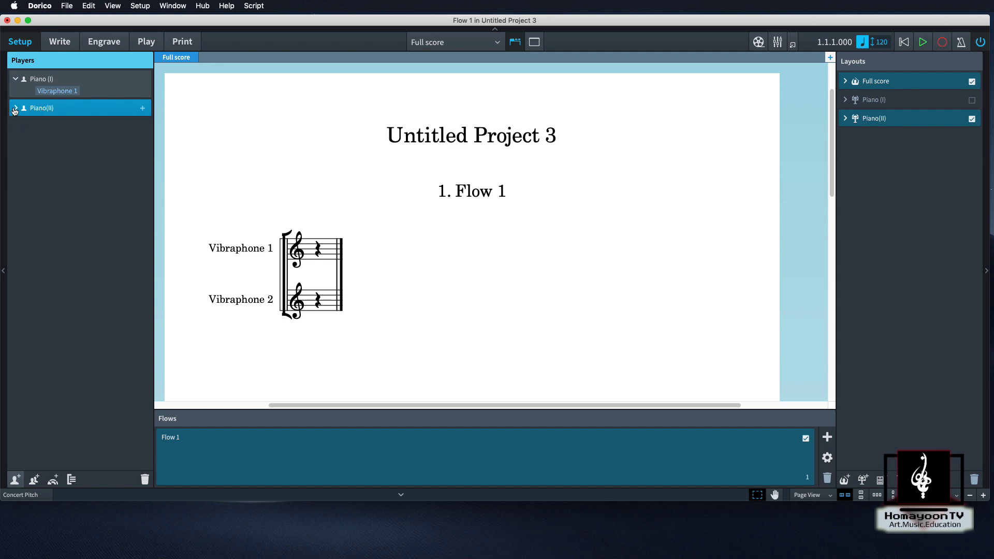
Change the full name of the first player's vibraphone to "Piano", with three line breaks above it to lower the label.
click(15, 110)
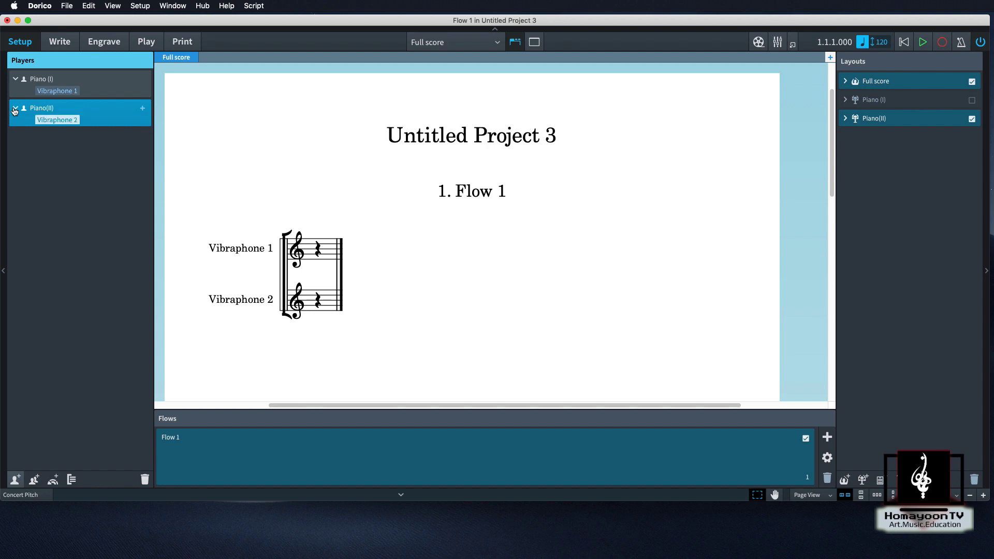
right_click(72, 94)
key(Escape)
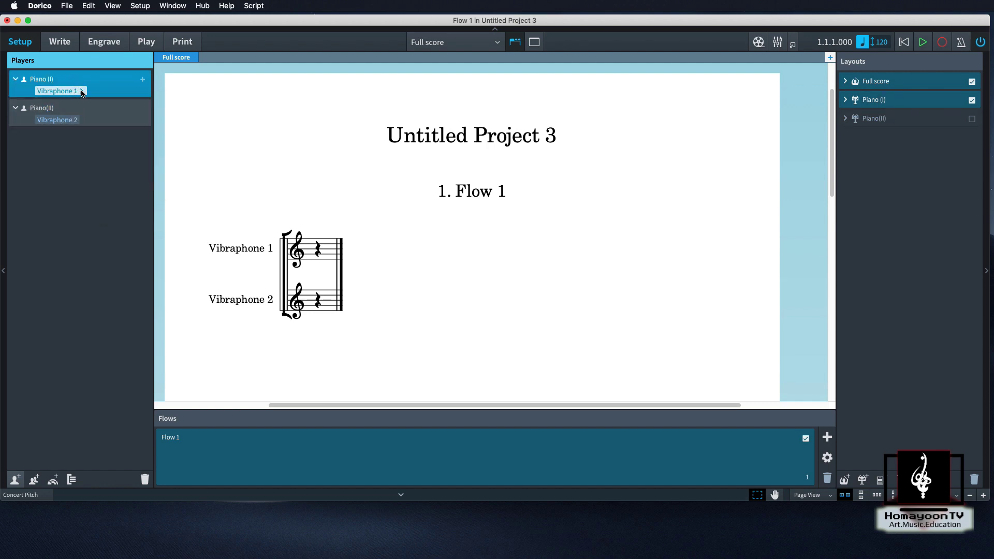
click(82, 92)
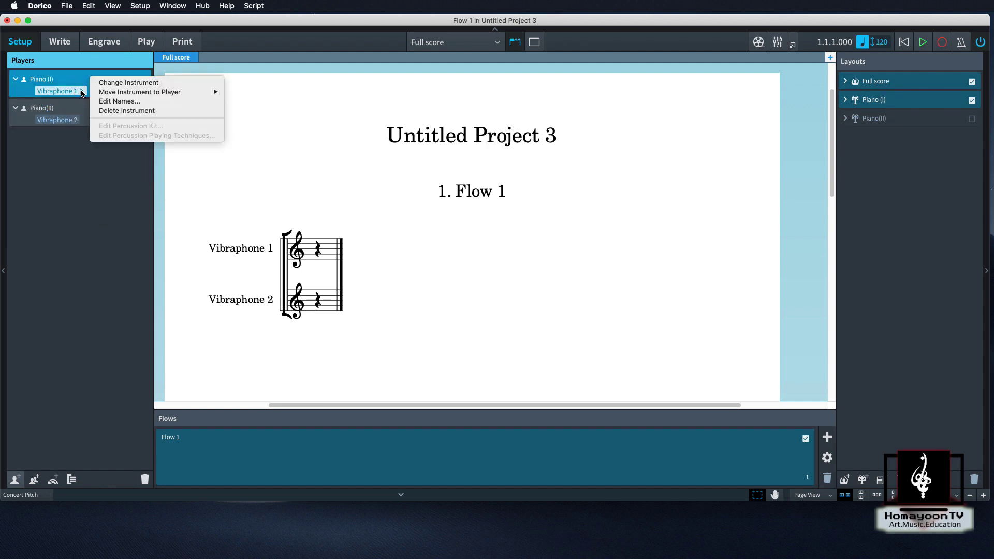
click(135, 103)
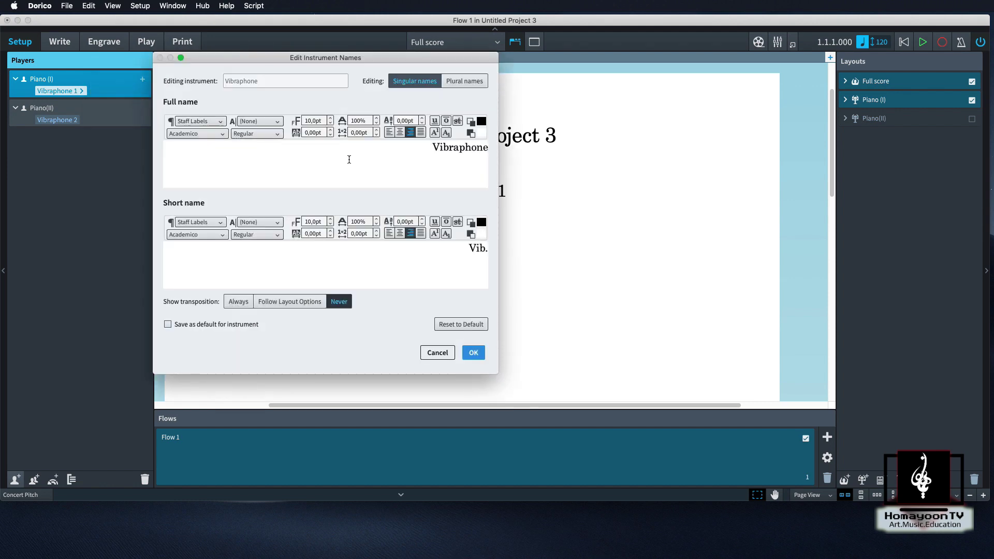
drag(379, 59, 644, 105)
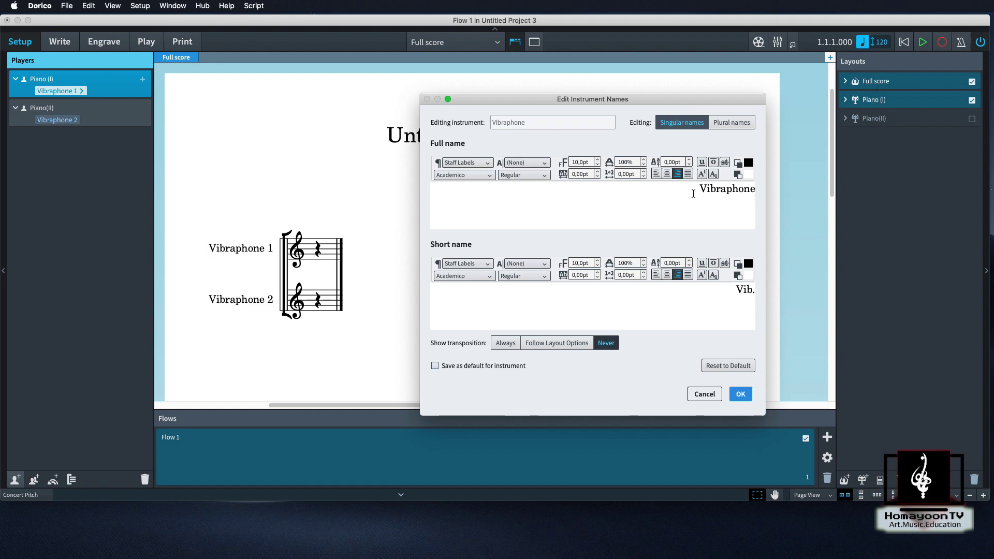
double_click(743, 193)
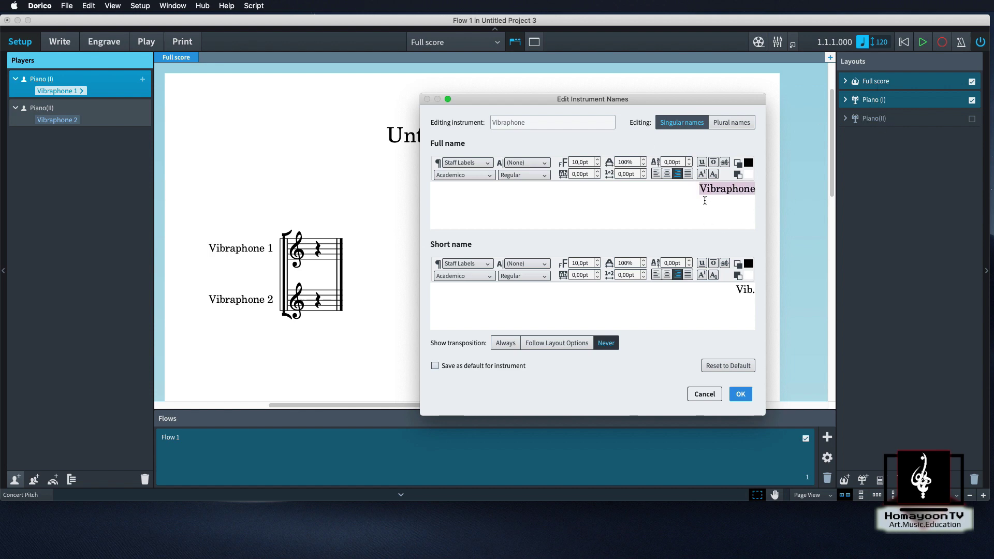
key(BackSpace)
text(Piano)
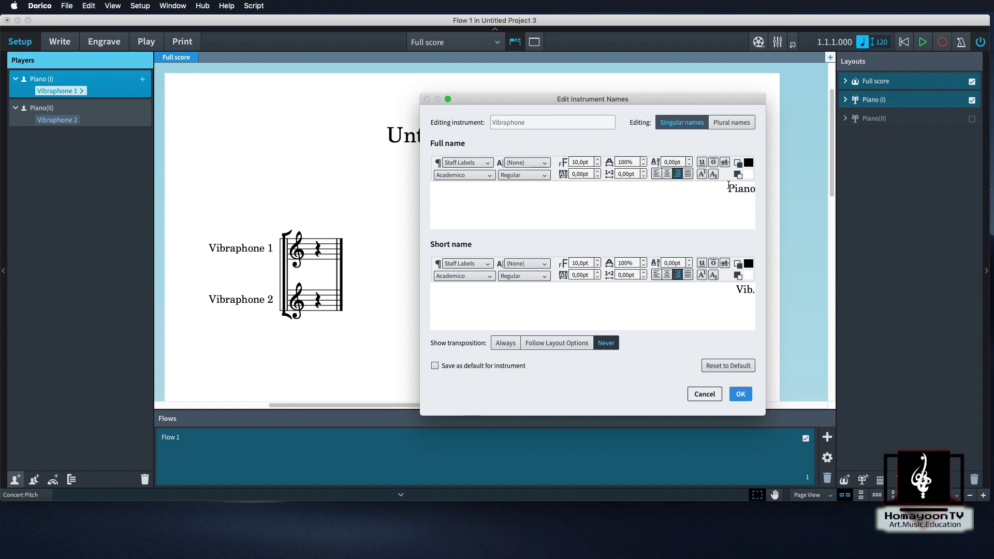
key(Return)
key(Return)
key(Return)
Set the same instrument's short name to "Pno." and apply the name changes.
drag(737, 293, 767, 292)
key(BackSpace)
text(Pno.)
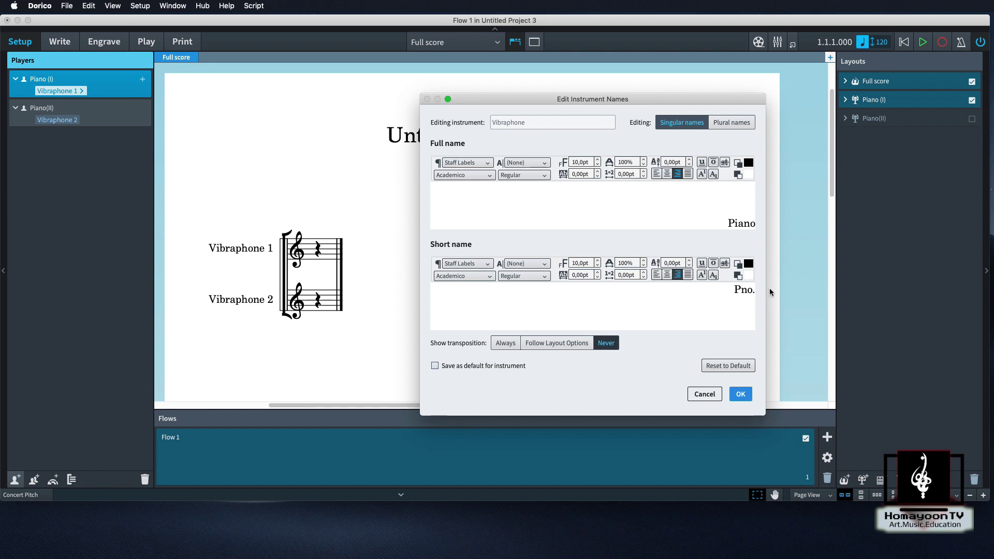
click(745, 399)
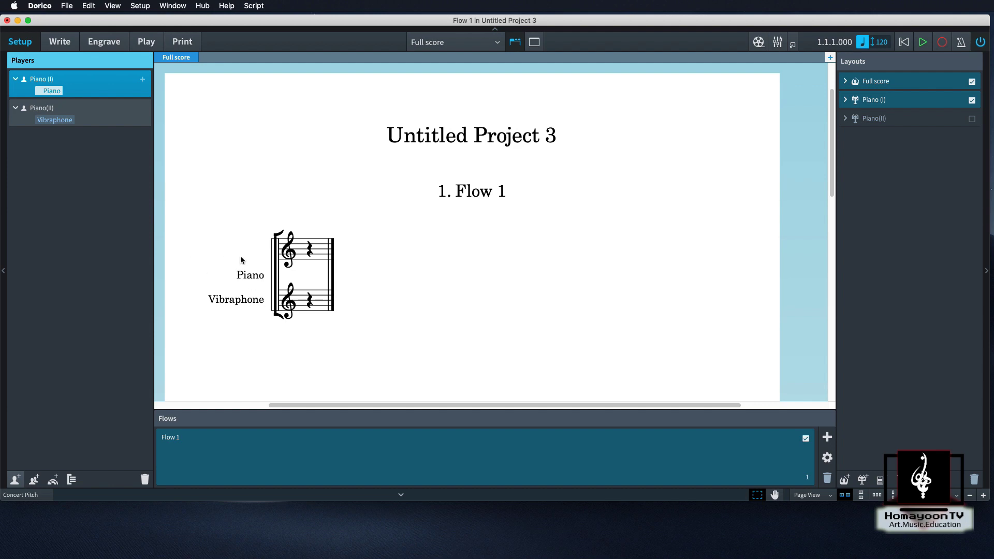
Clear both the full name and the short name of the second player's vibraphone.
click(105, 116)
click(77, 119)
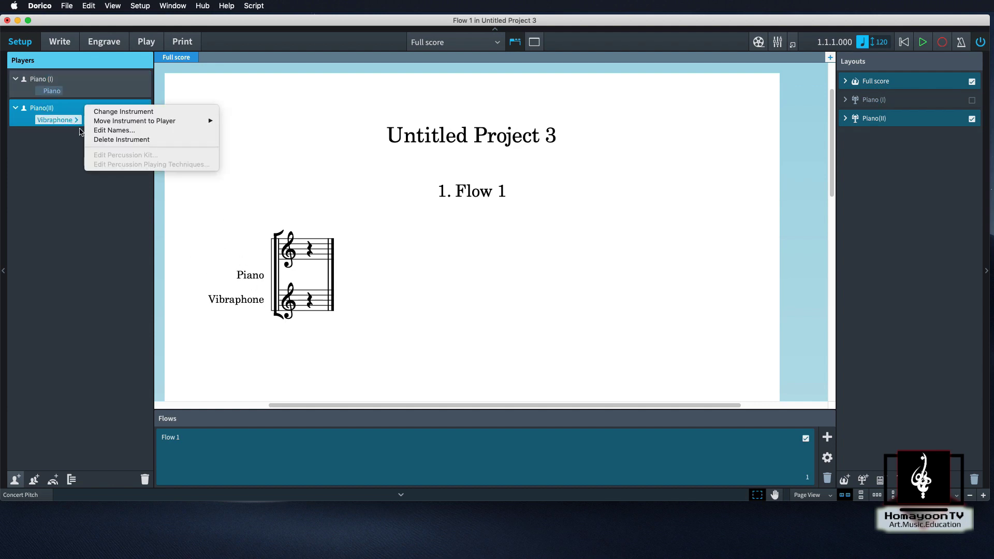
click(114, 130)
drag(315, 17, 559, 81)
drag(672, 164, 759, 161)
key(BackSpace)
drag(732, 270, 760, 269)
key(BackSpace)
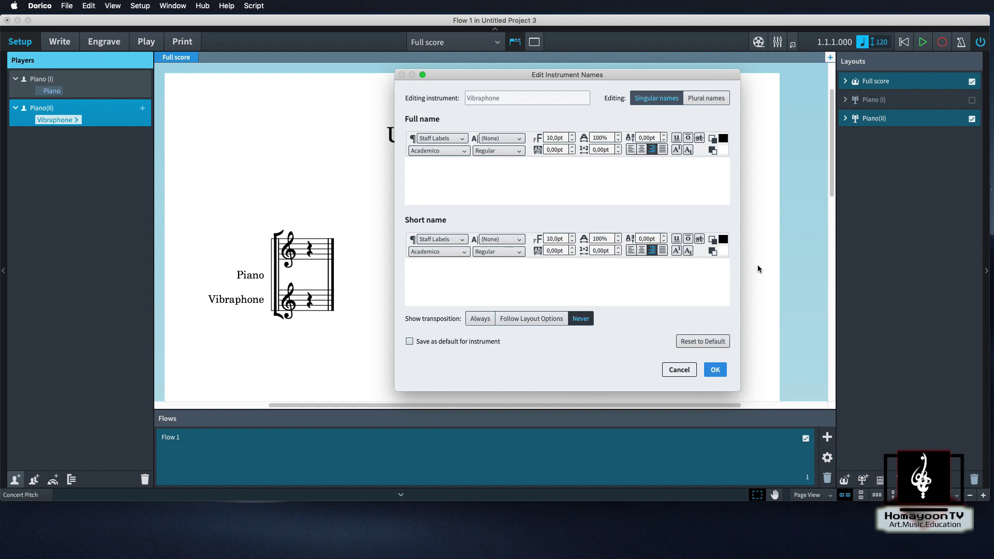
click(715, 371)
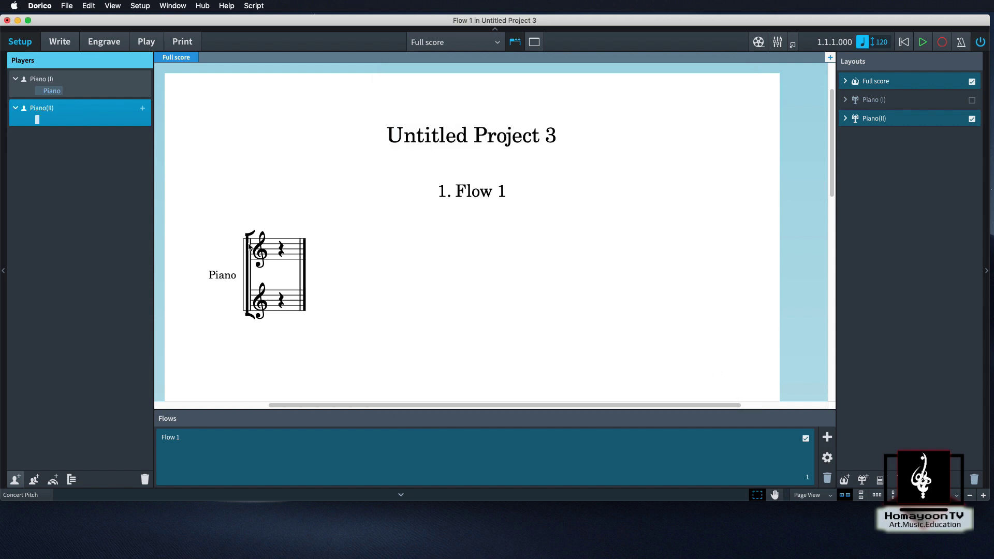
In Write mode, replace the lower staff's opening treble clef with a bass clef.
click(71, 45)
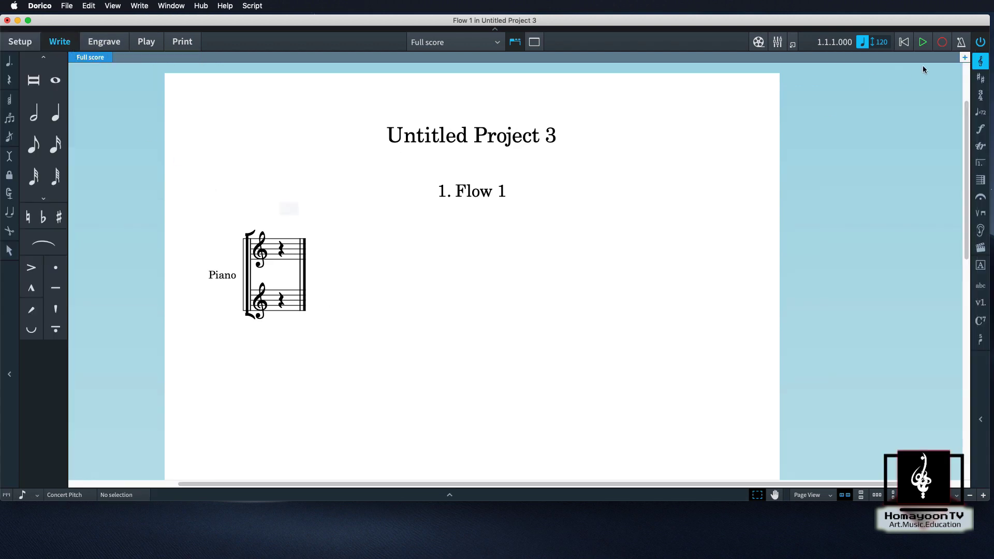
click(980, 61)
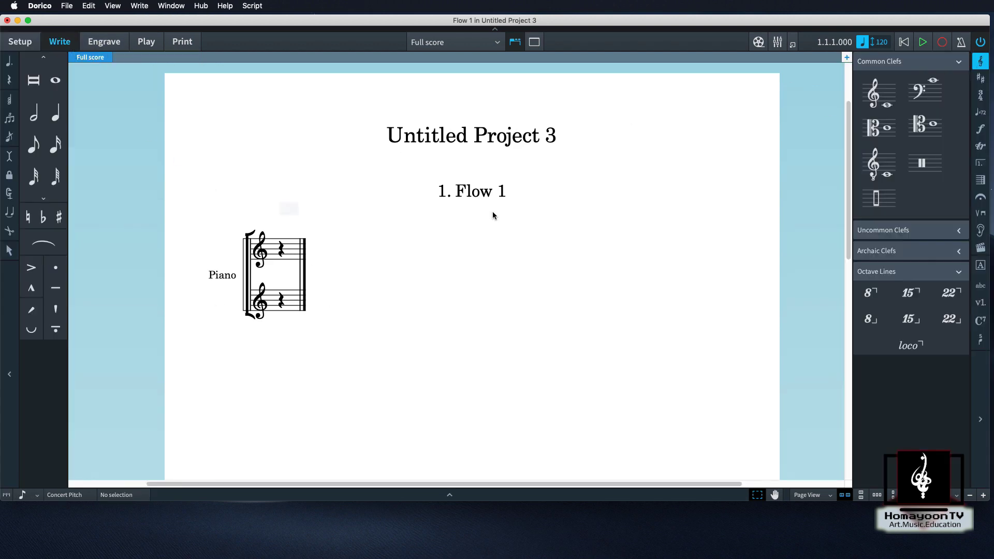
click(935, 83)
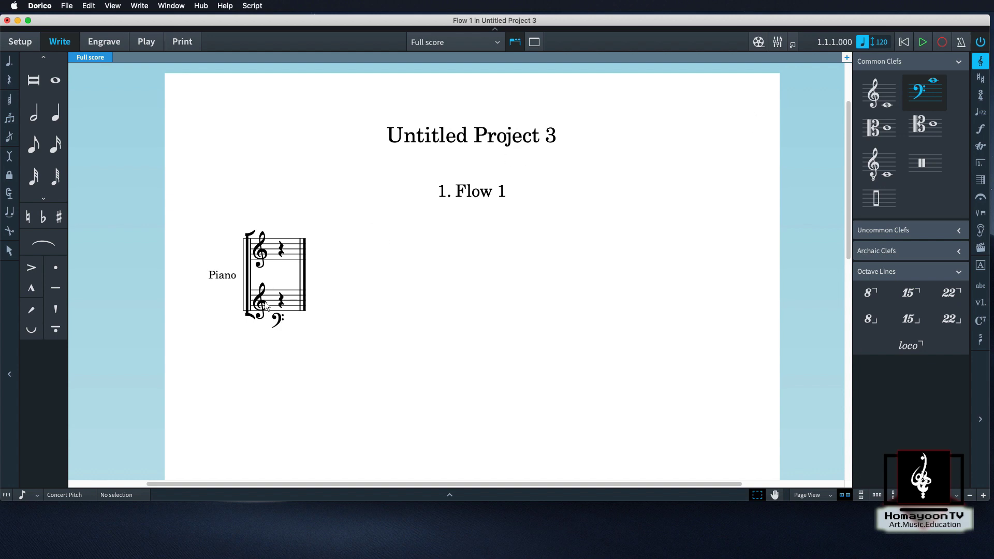
click(288, 310)
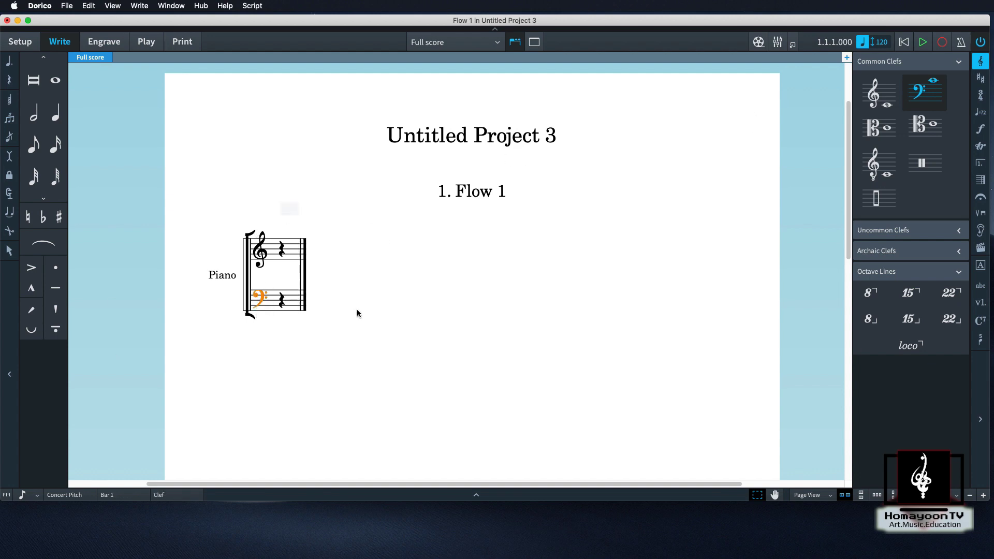
In Engrave mode, delete the bracket that groups the two staves.
click(110, 42)
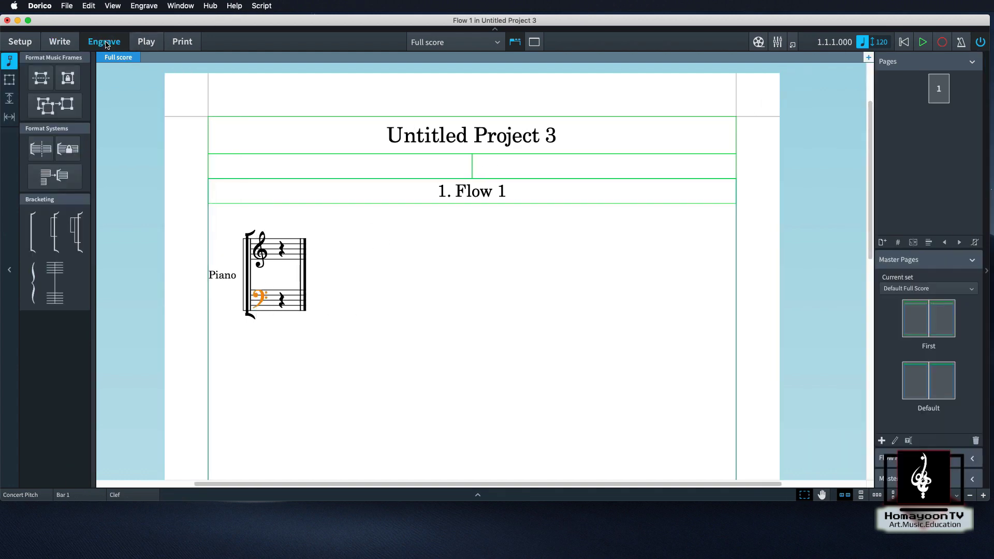
click(251, 237)
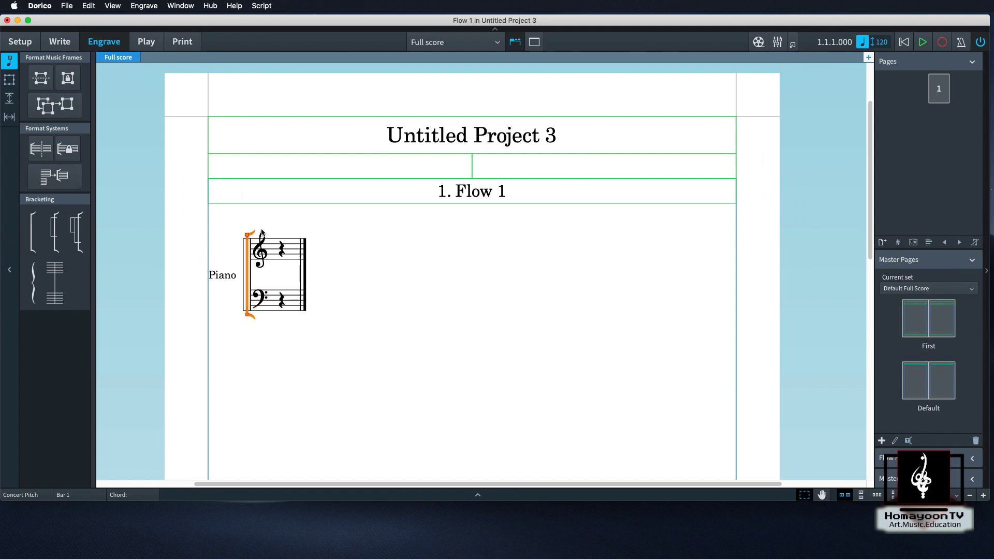
key(Delete)
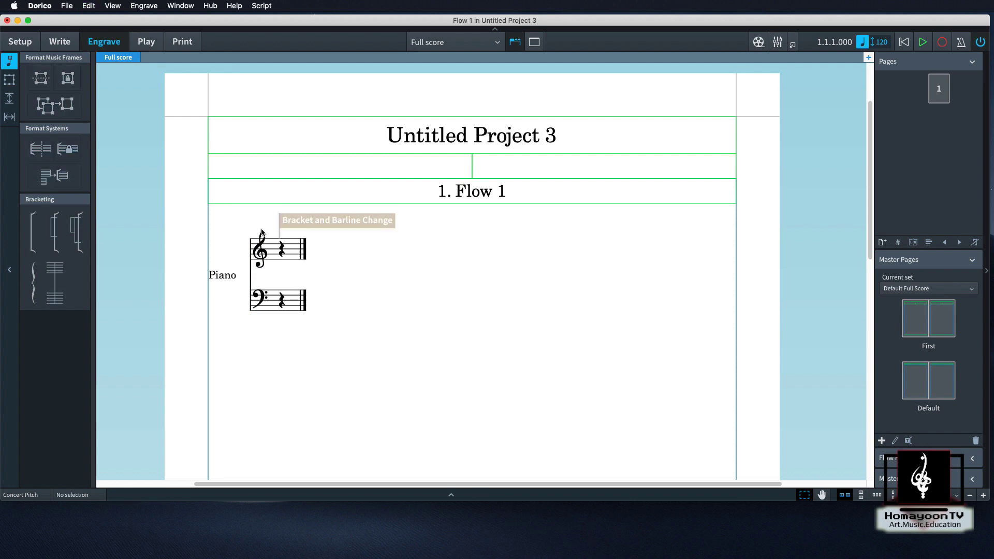
Join the upper and lower staves with a brace, starting from the rests in bar 1.
click(282, 251)
click(283, 303)
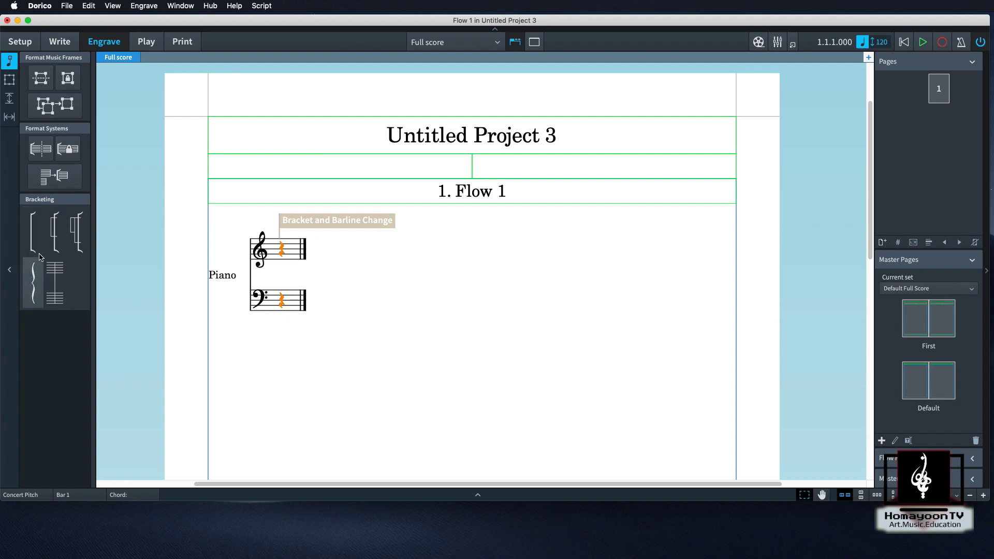
click(37, 285)
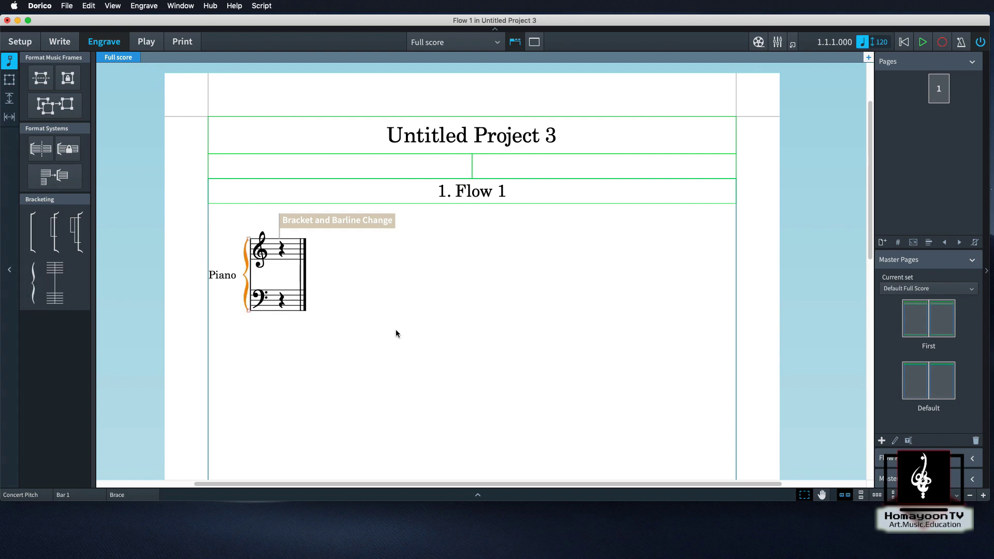
Switch to Play mode and open the NotePerformer instrument's window.
click(354, 282)
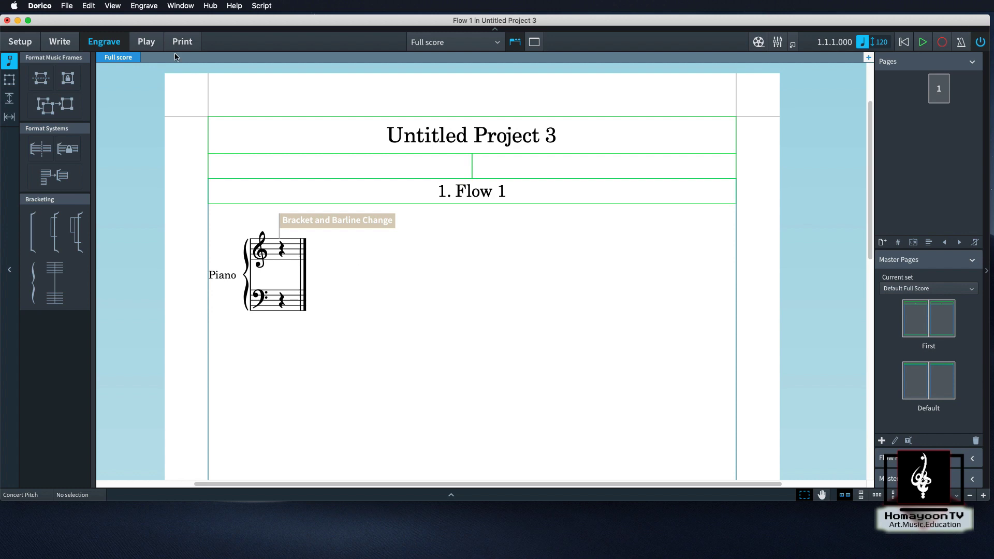
click(147, 44)
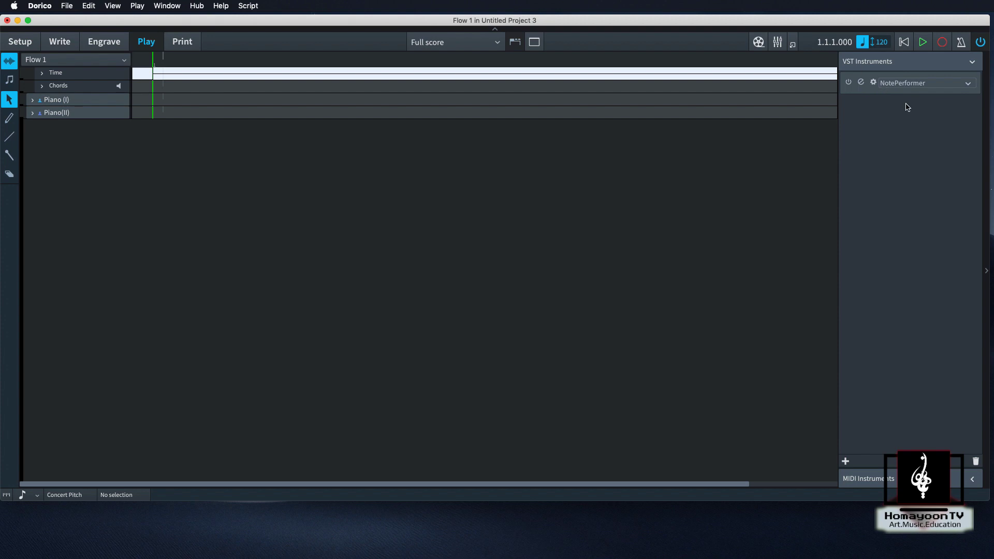
click(898, 84)
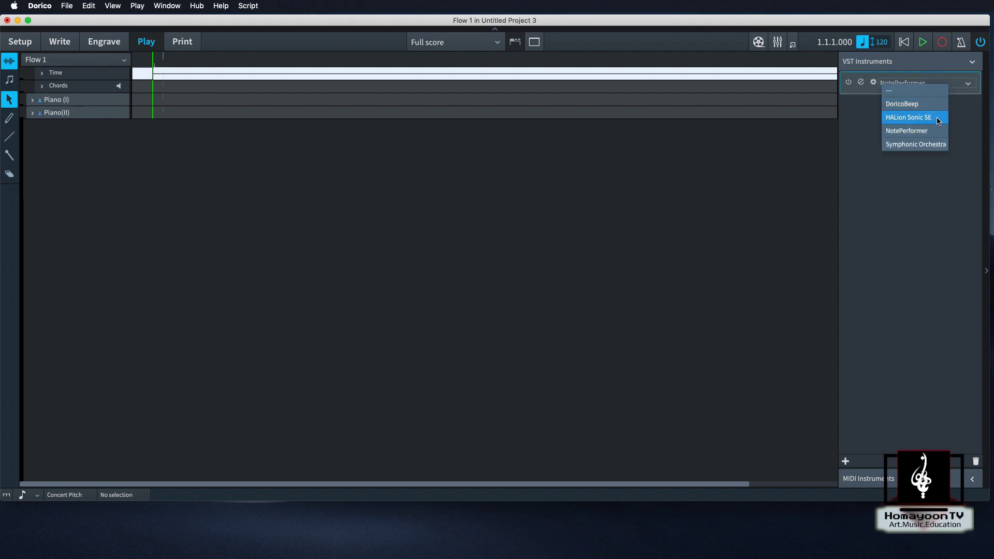
click(863, 124)
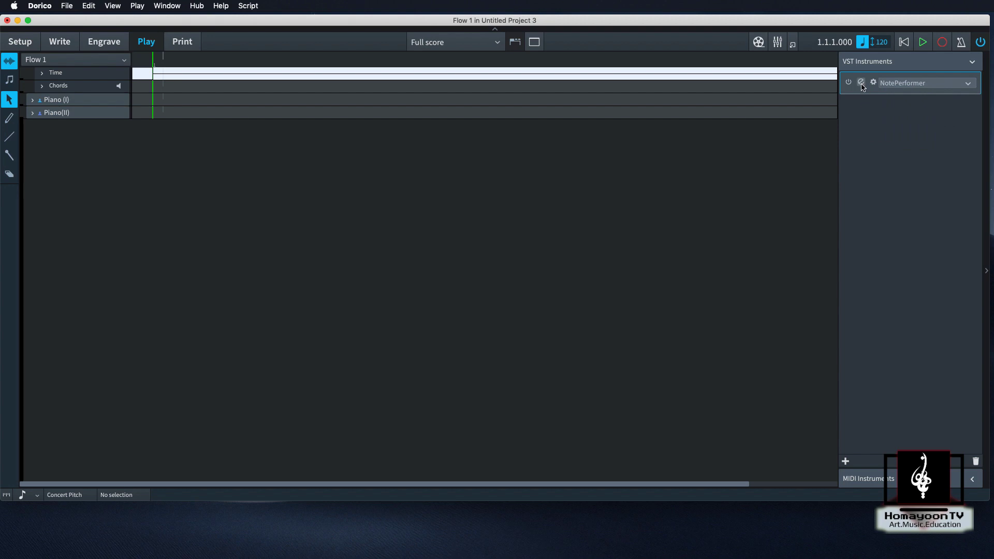
click(862, 84)
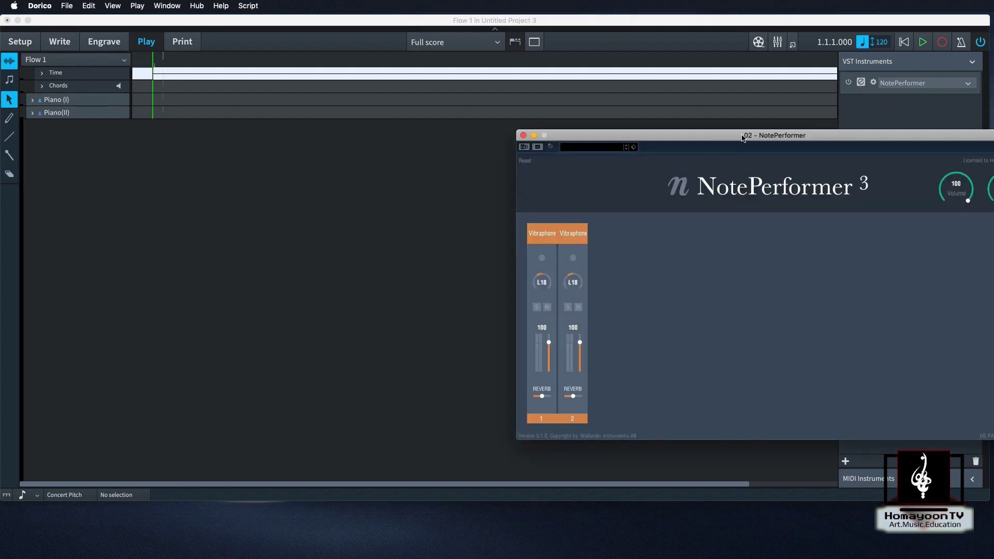
drag(743, 138, 529, 148)
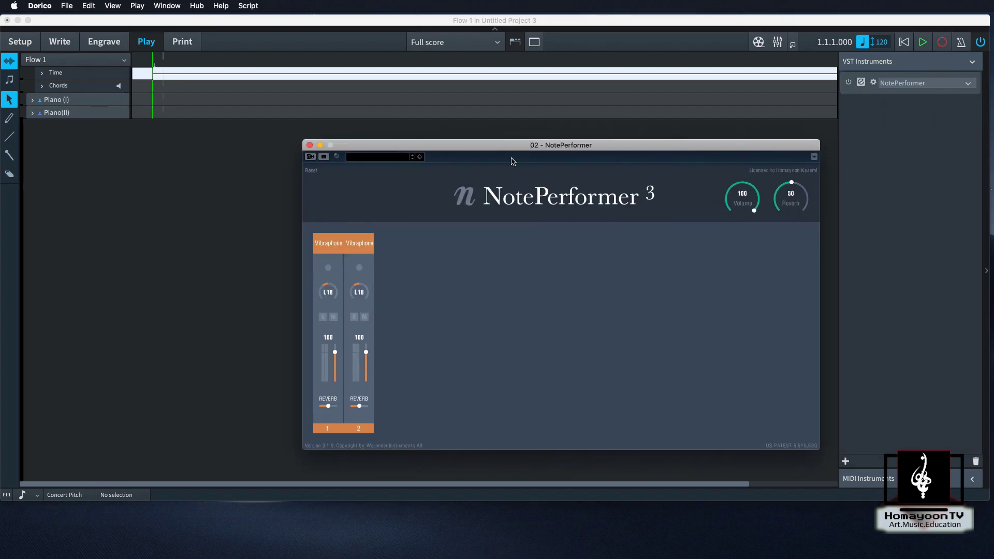
Override the sound of NotePerformer's first vibraphone channel with the Piano from the Keyboards group.
click(330, 245)
mouse_move(369, 338)
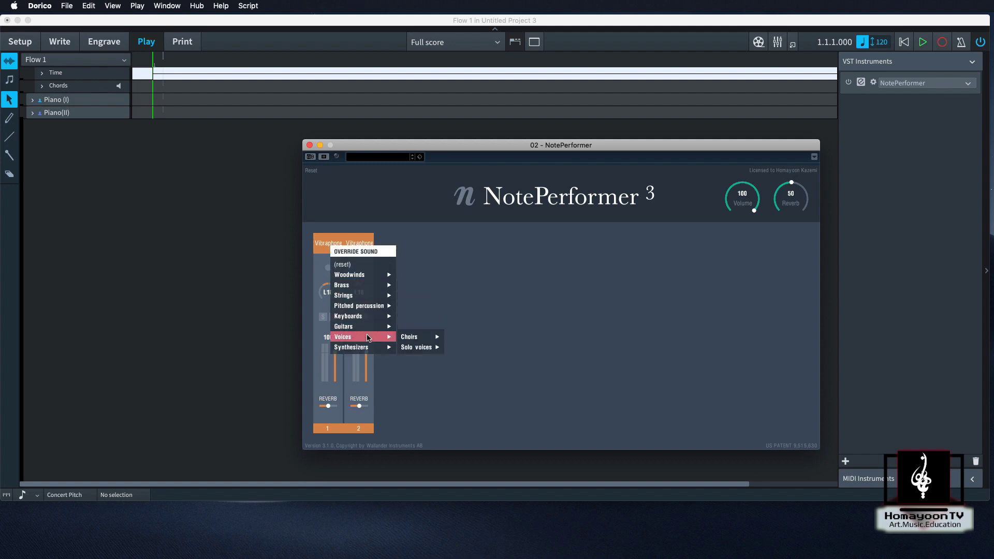
mouse_move(374, 306)
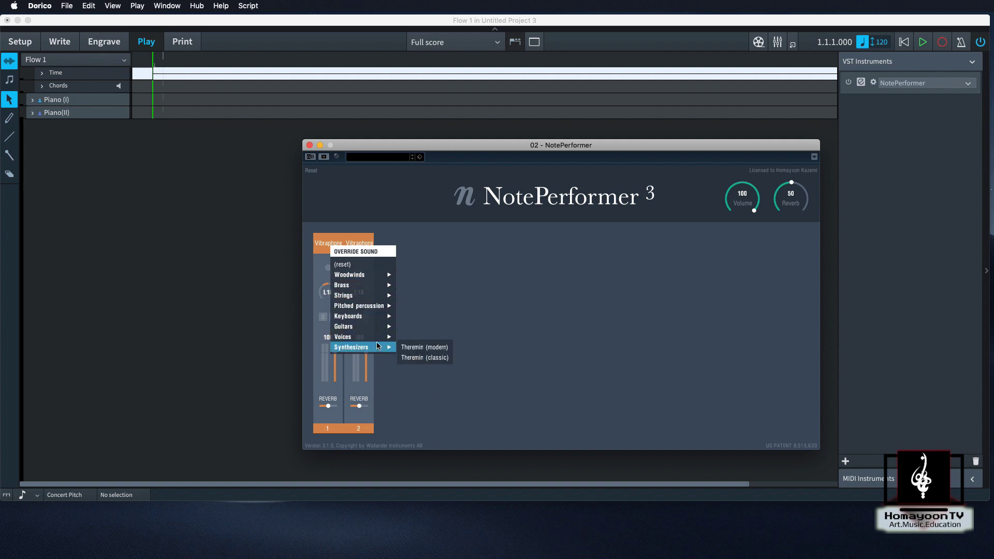
mouse_move(430, 372)
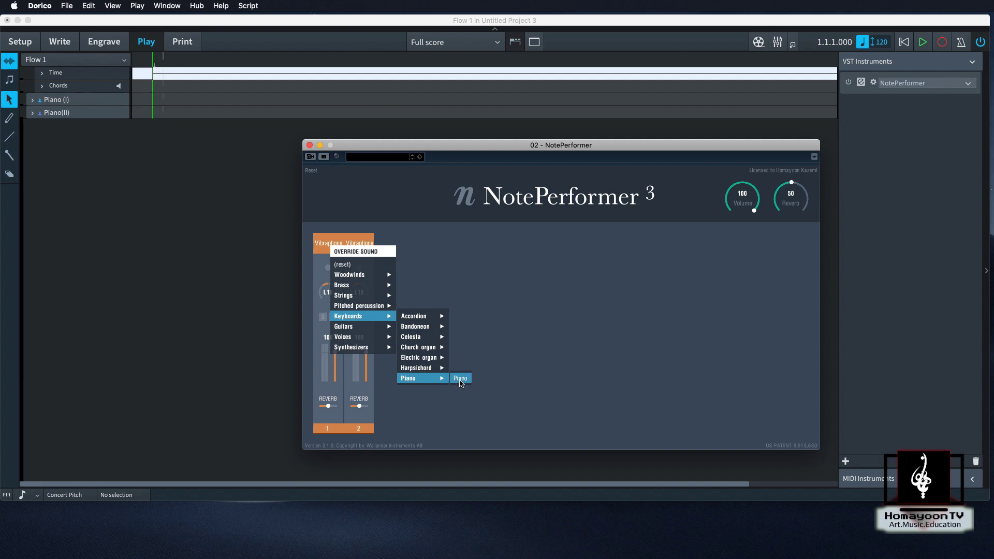
click(461, 379)
Override the second vibraphone channel's sound with Piano and set the two channels' pan to L1 and C.
click(366, 249)
mouse_move(403, 350)
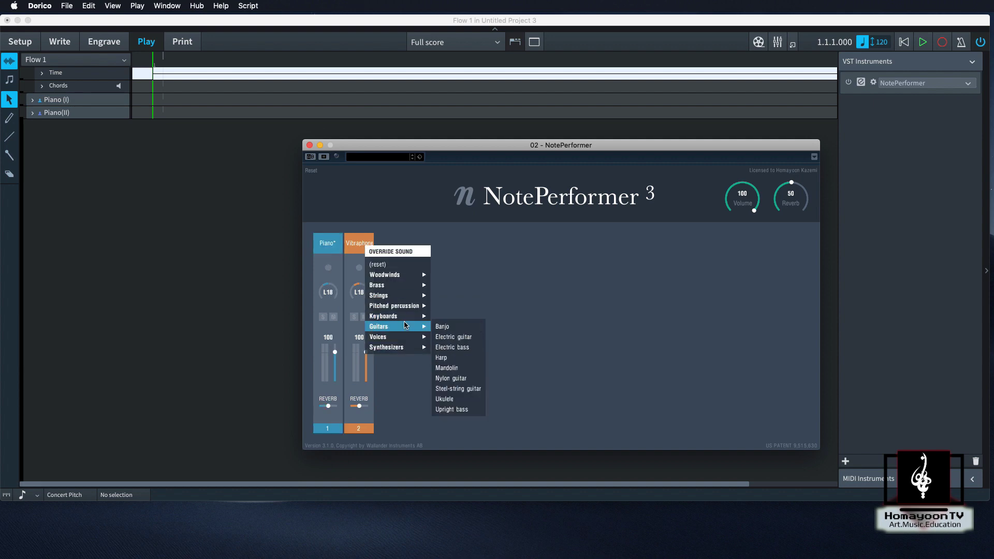
mouse_move(411, 319)
mouse_move(456, 378)
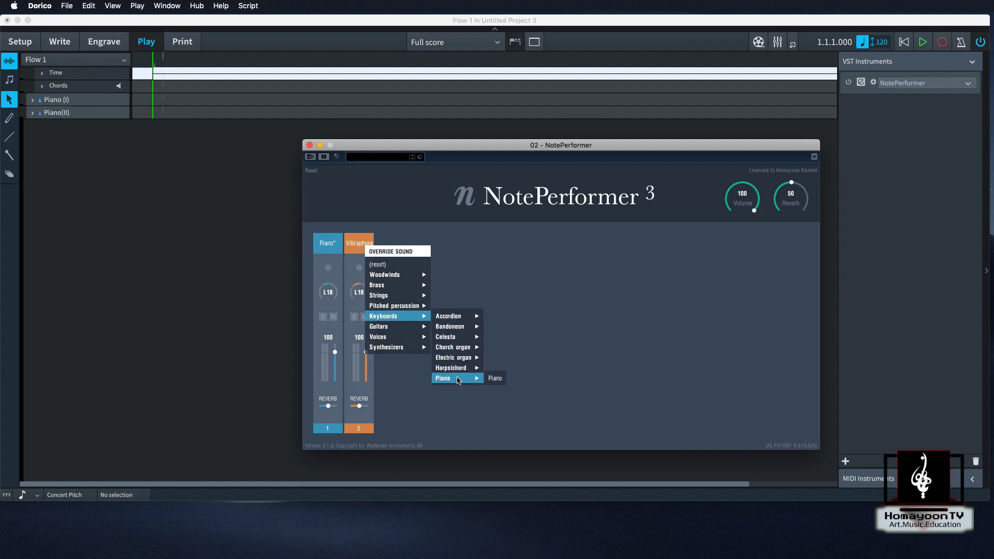
click(497, 383)
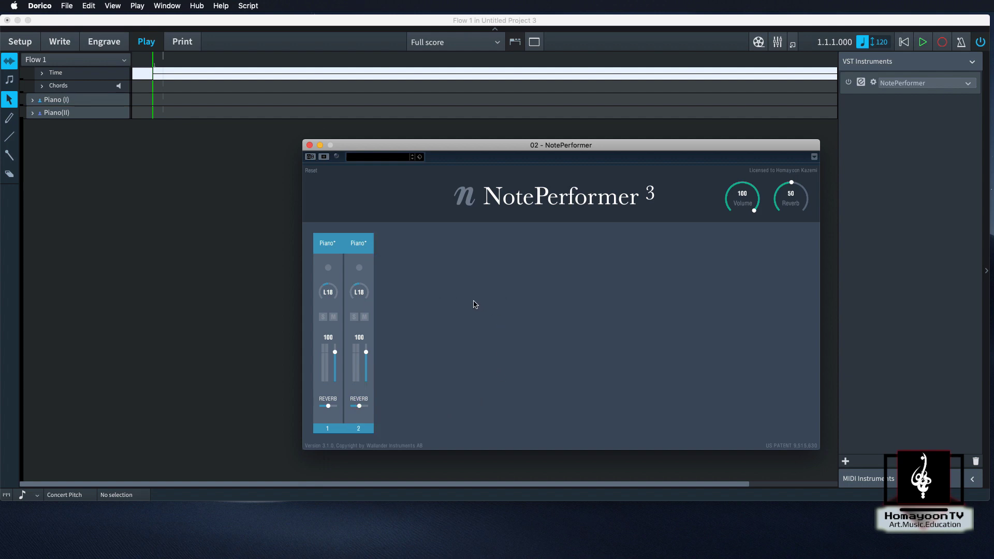
drag(327, 298, 362, 260)
drag(550, 147, 500, 147)
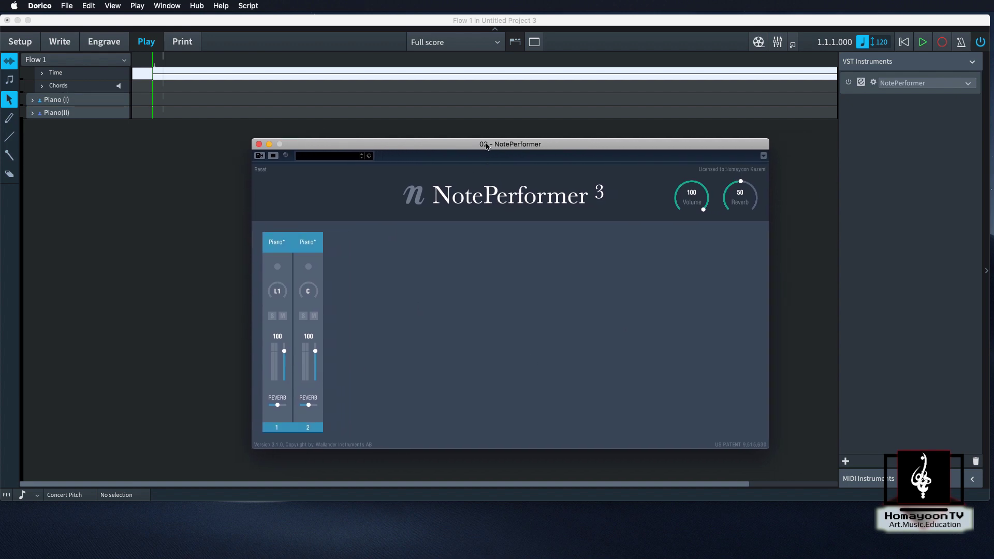
Replace NotePerformer with HALion Sonic SE as the VST instrument.
click(906, 84)
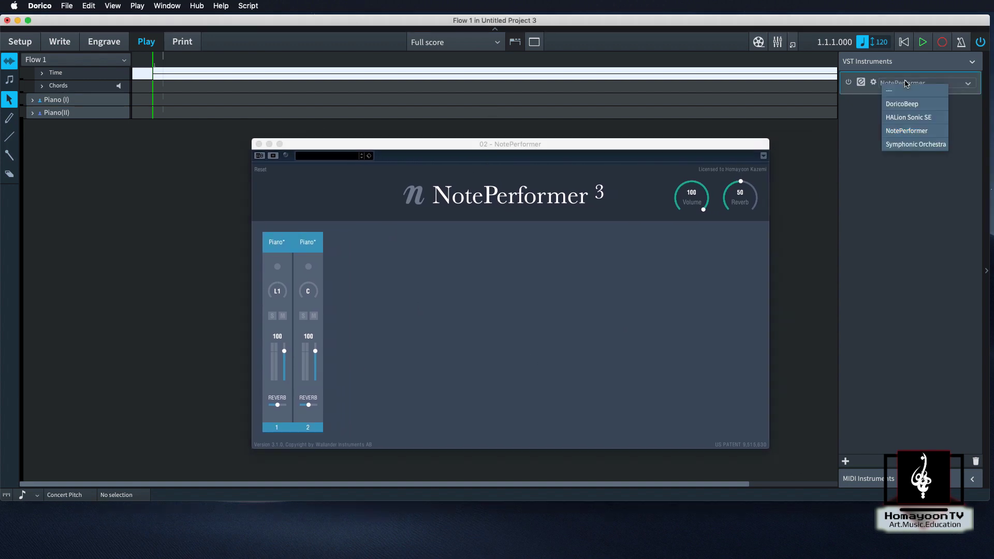
click(928, 121)
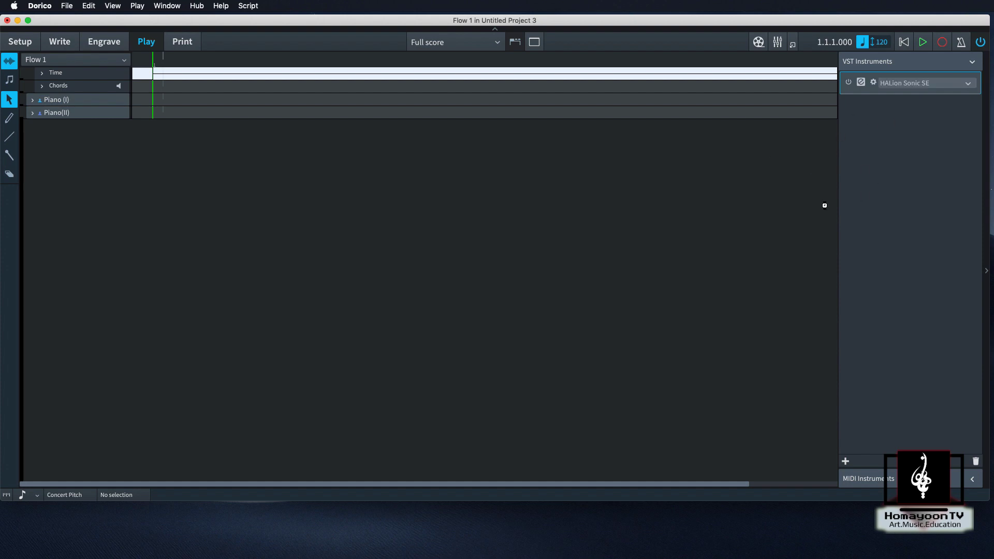
drag(653, 291, 289, 70)
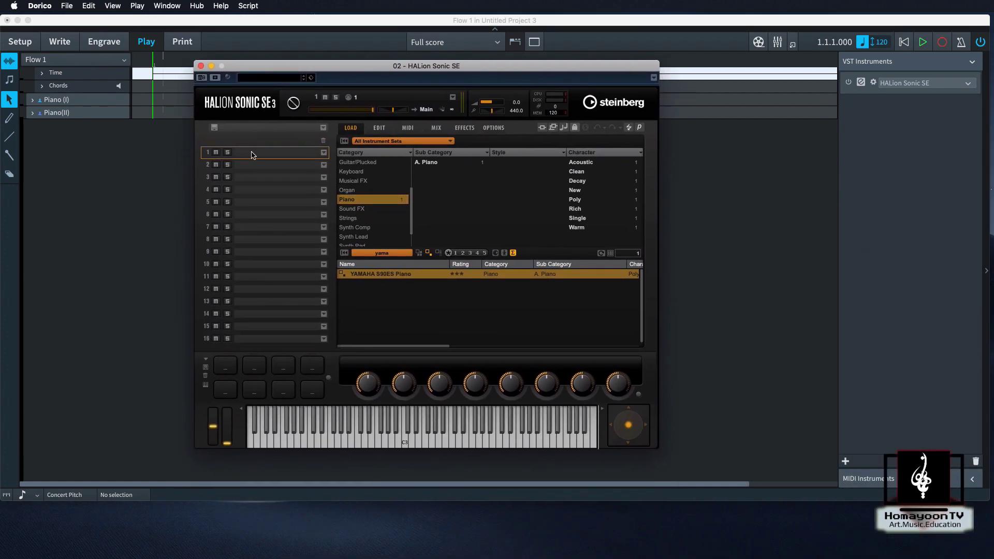
Browse HALion's preset categories, clear the preset name filter and list the Piano category.
click(363, 209)
click(366, 192)
click(370, 172)
click(374, 227)
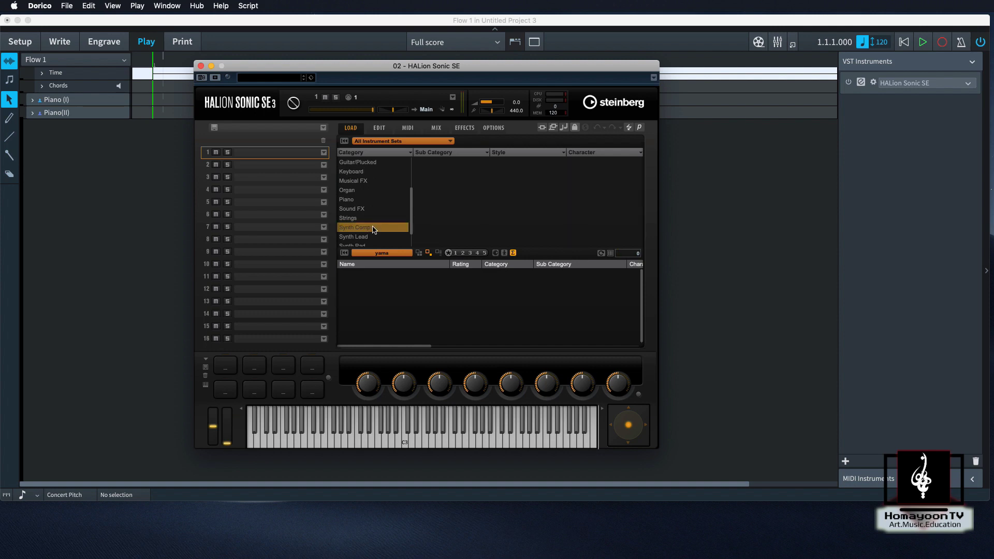
click(386, 254)
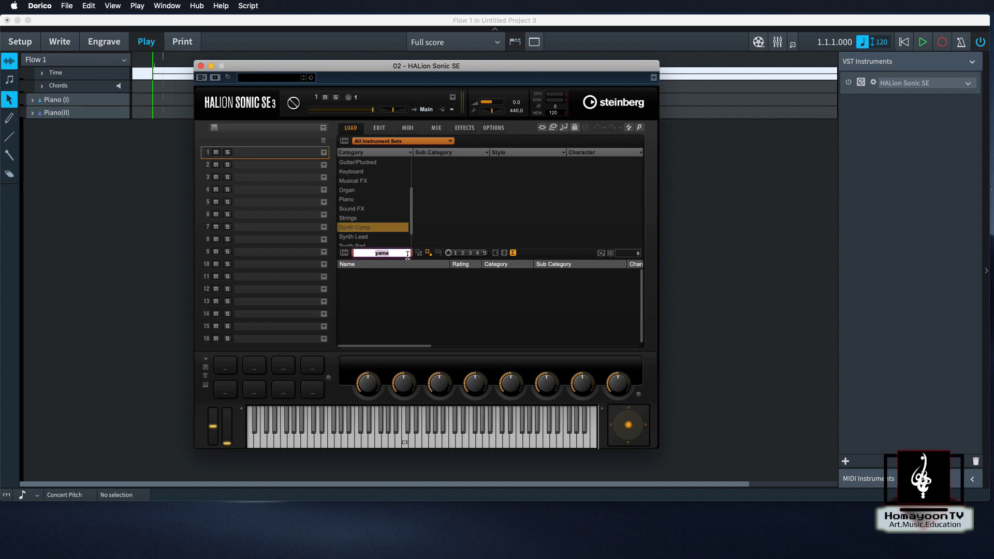
key(BackSpace)
click(349, 199)
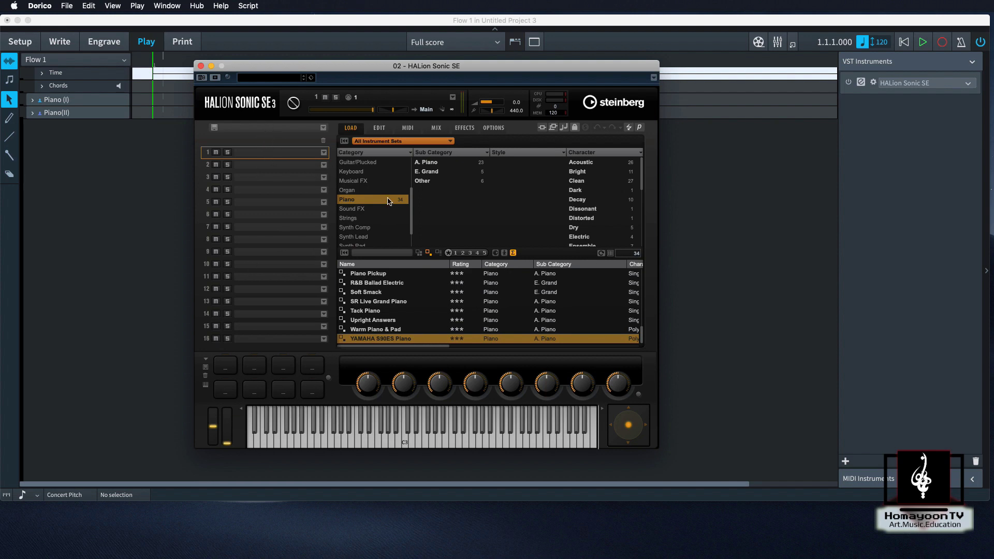
double_click(360, 203)
Filter the piano presets by "yama", load YAMAHA S90ES Piano into slots 1 and 2, and put away the HALion window.
click(378, 252)
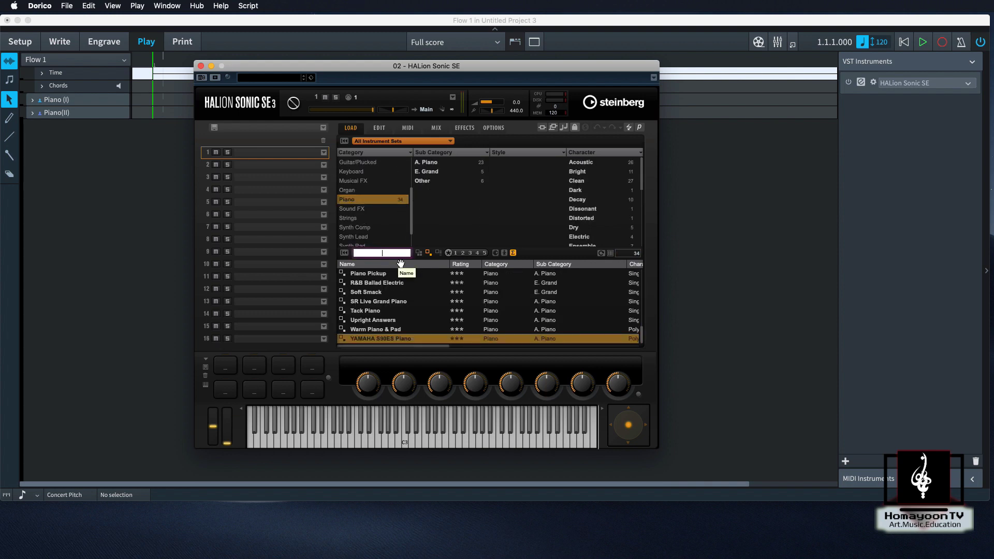
drag(390, 274, 264, 154)
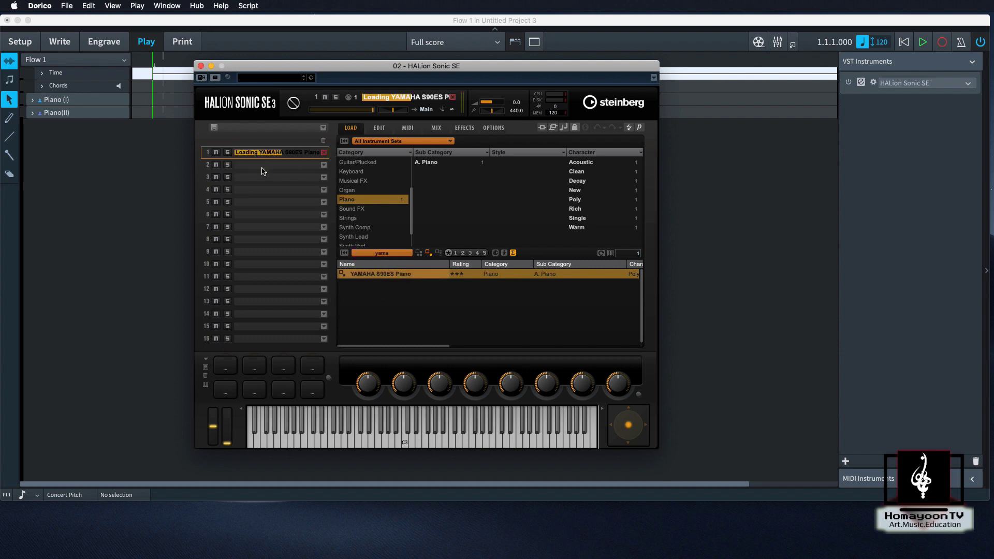
click(269, 165)
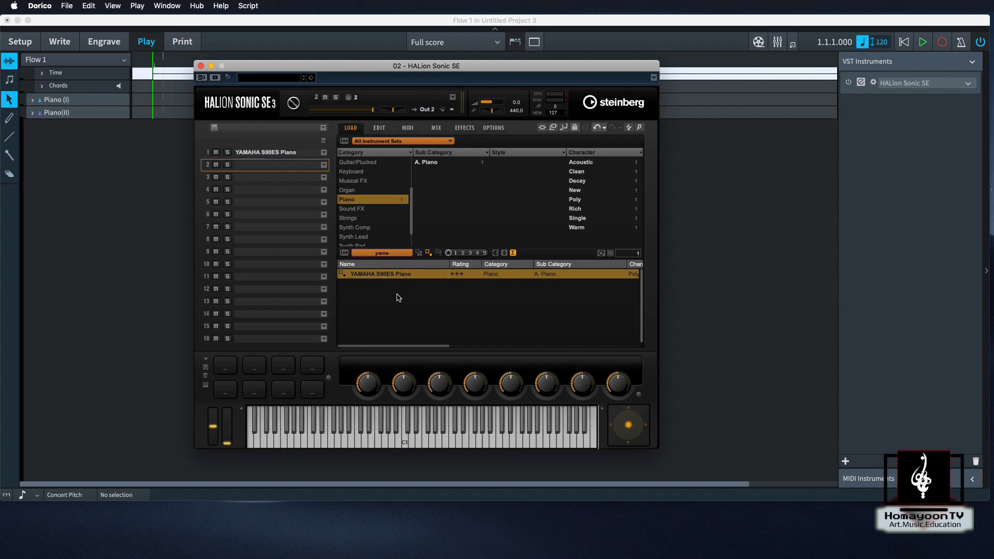
drag(389, 280, 276, 166)
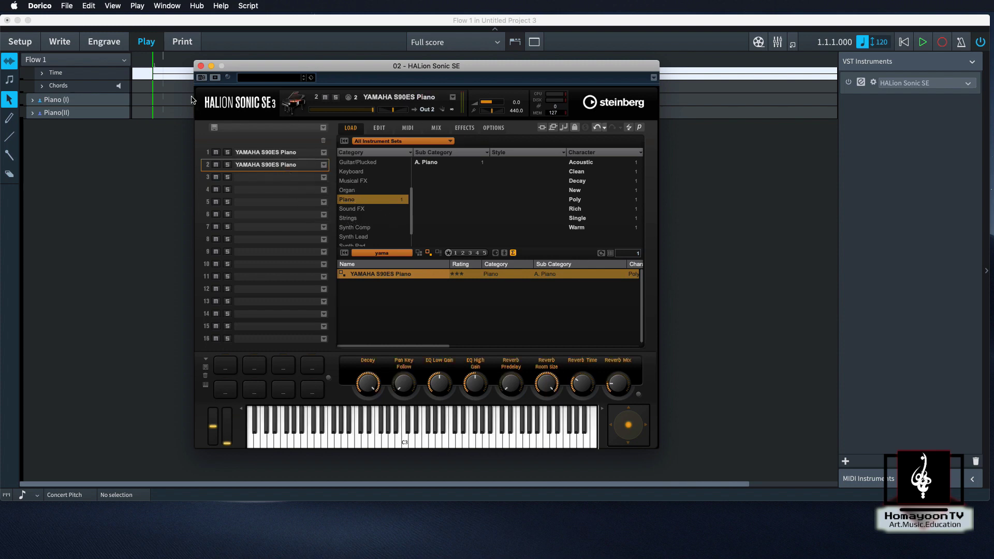
click(211, 66)
Examine the VST instrument and channel assignments of the Piano (I) and Piano(II) tracks.
click(33, 99)
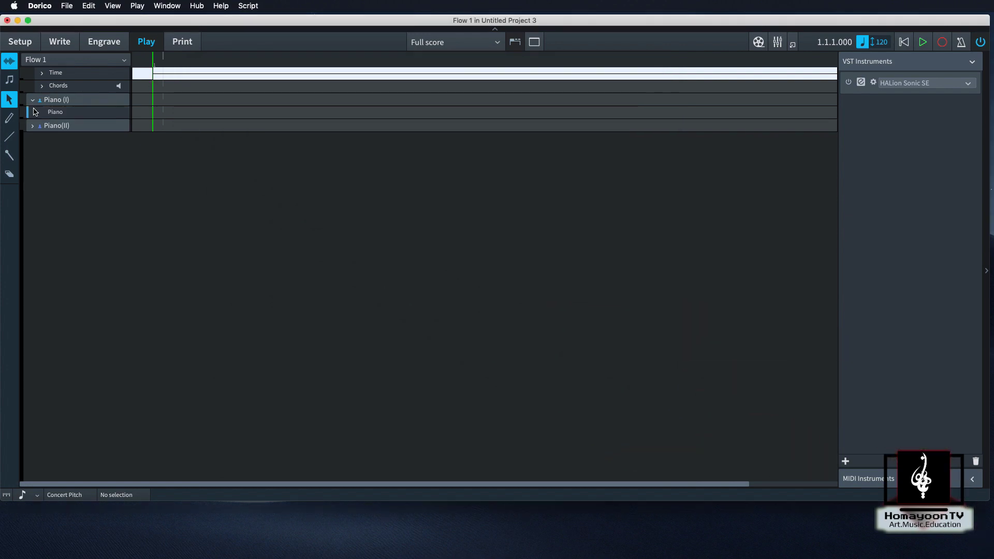
click(36, 113)
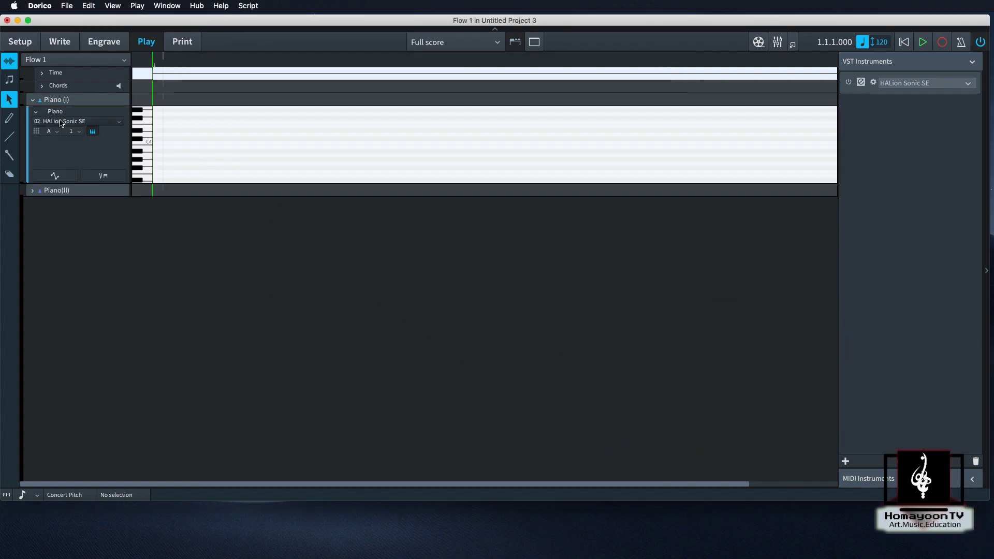
click(34, 190)
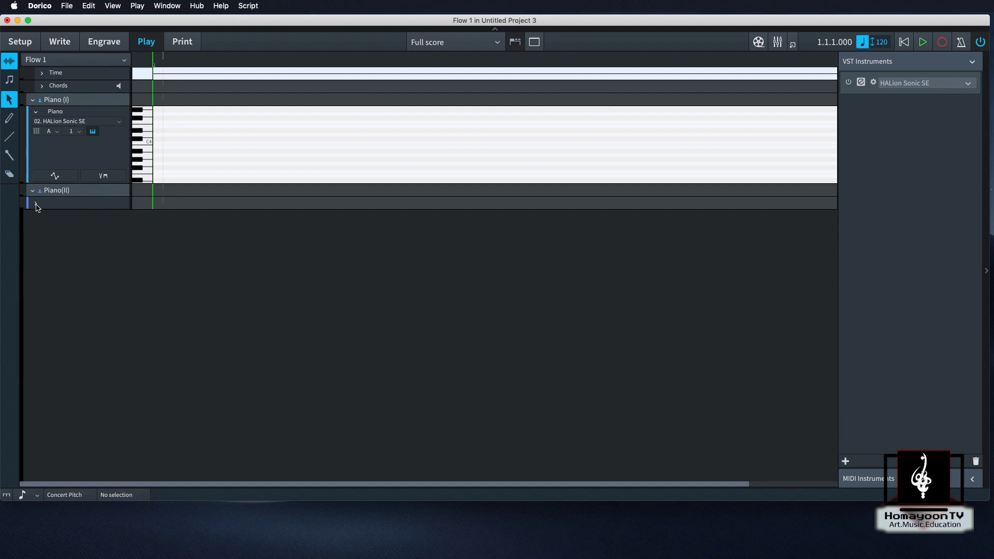
click(36, 203)
click(77, 212)
click(57, 235)
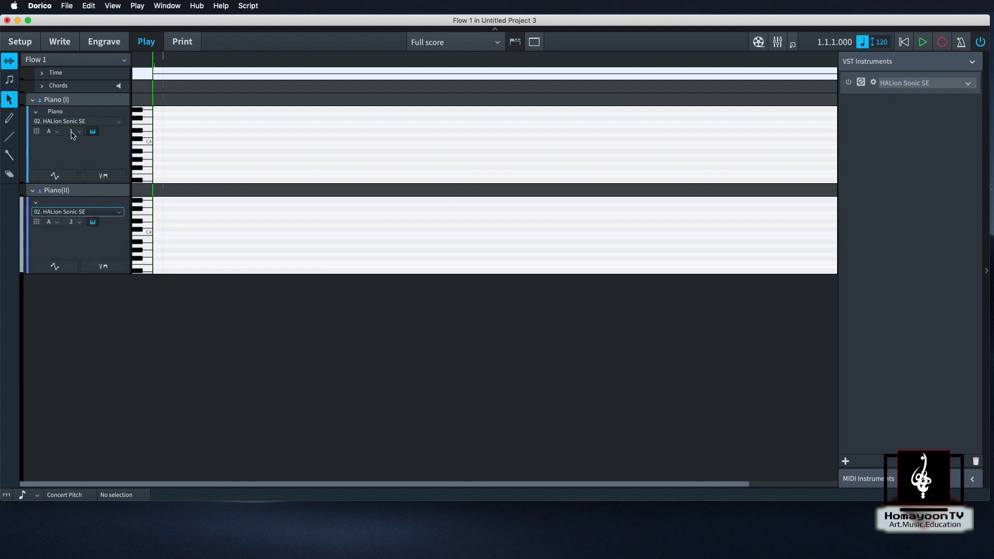
click(75, 132)
click(80, 133)
click(79, 222)
click(68, 245)
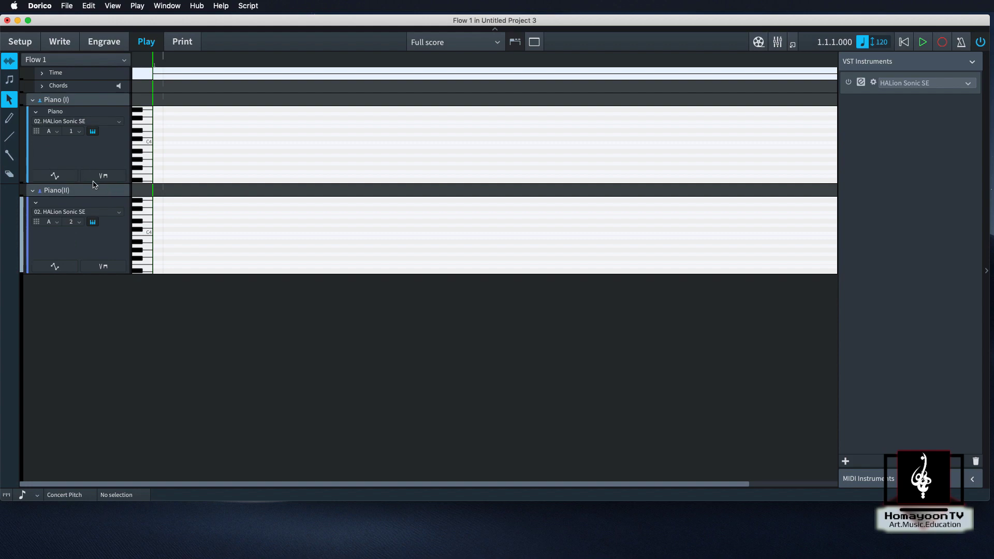
In Write mode, add a pedal line to the lower staff's rest in bar 1 using the "ped" entry.
click(60, 41)
click(281, 253)
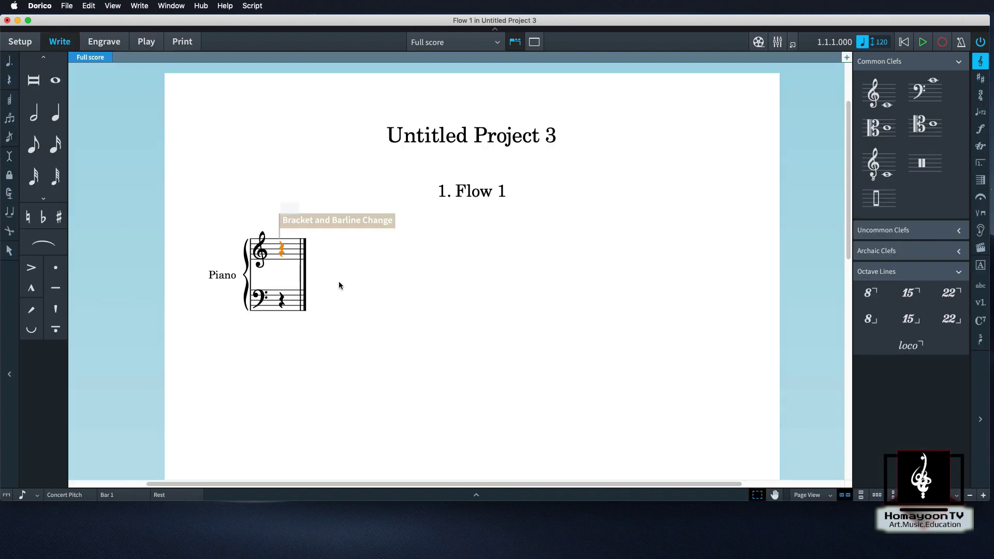
click(283, 302)
key(shift+p)
text(half ped)
key(super+a)
text(ped)
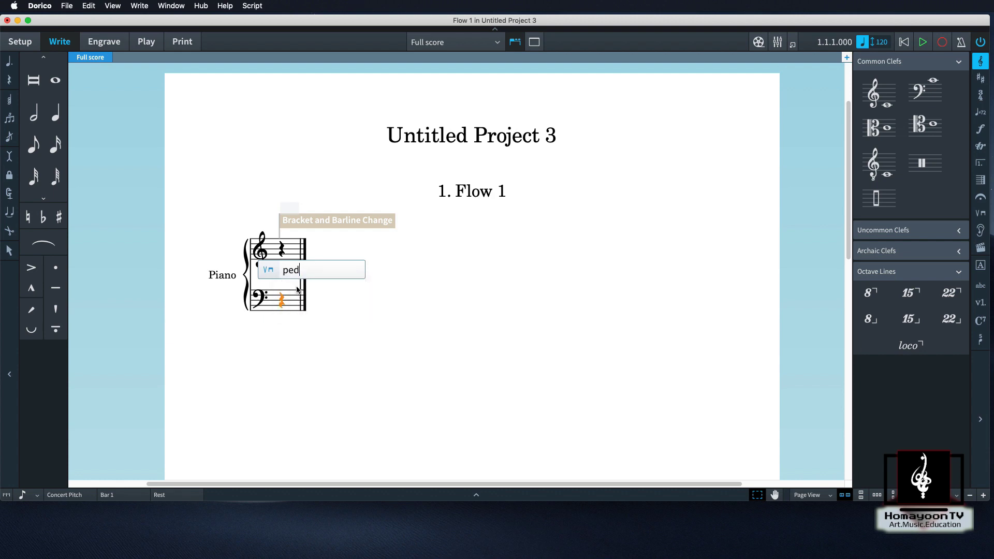
key(Return)
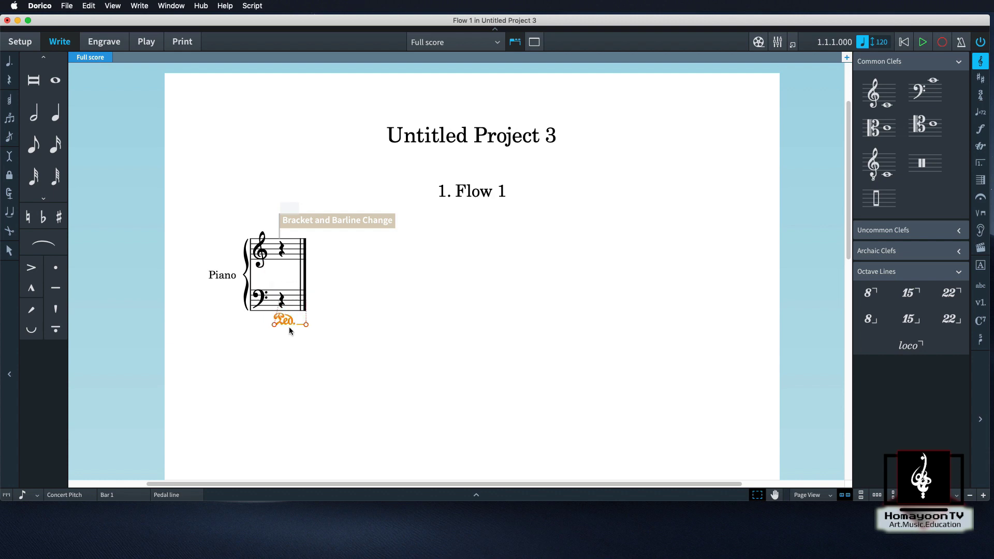
Try a copy of the pedal line under the upper staff in bar 1, undo it and clear the selection.
alt+click(283, 264)
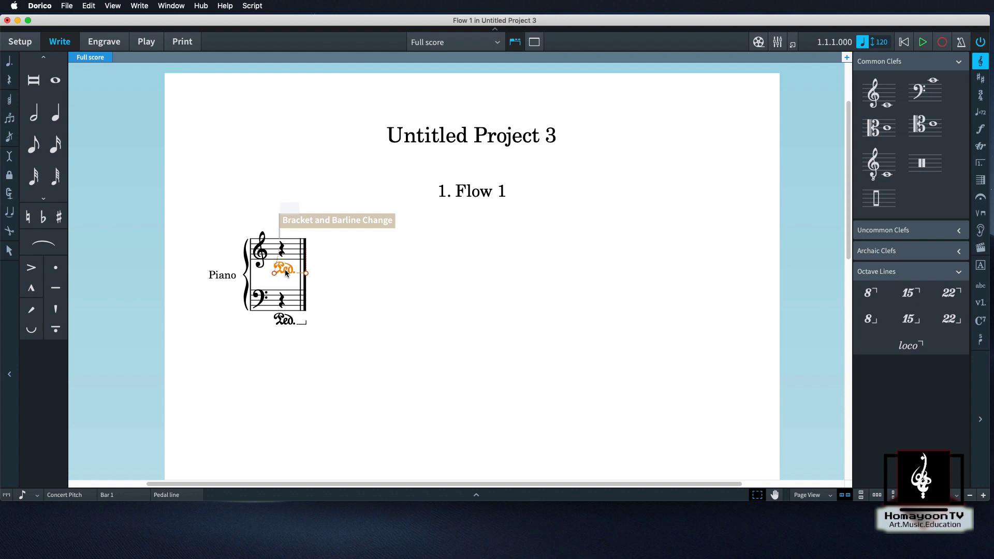
key(super+z)
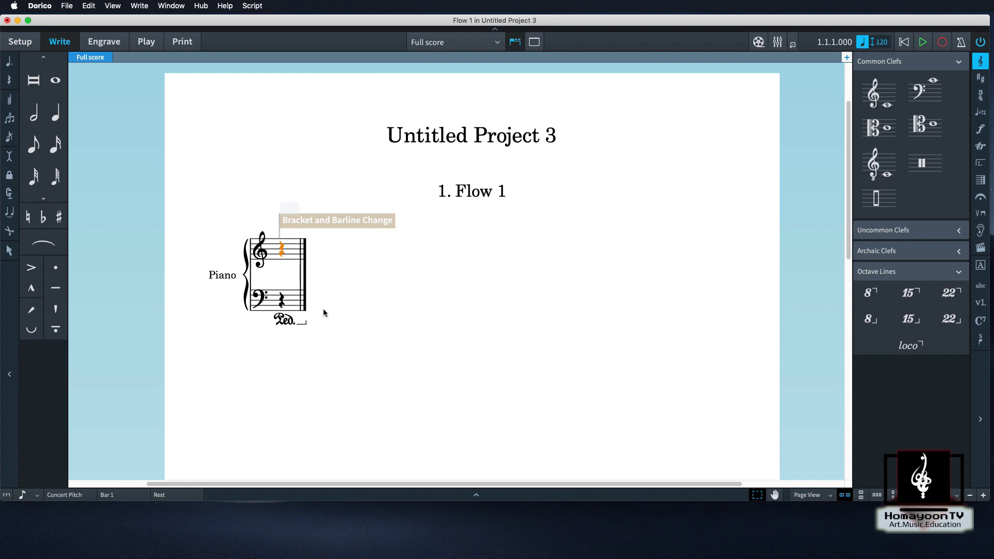
key(Escape)
click(283, 324)
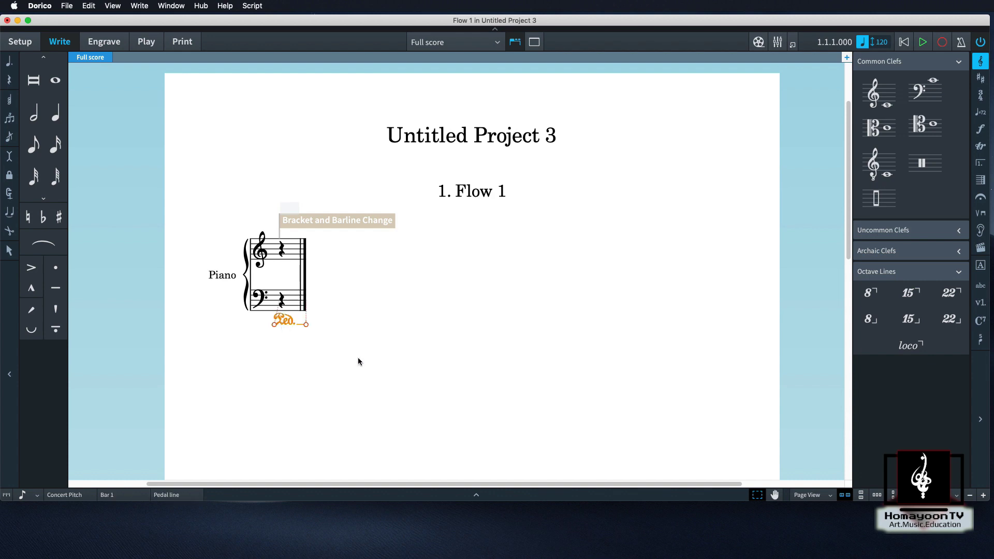
key(Escape)
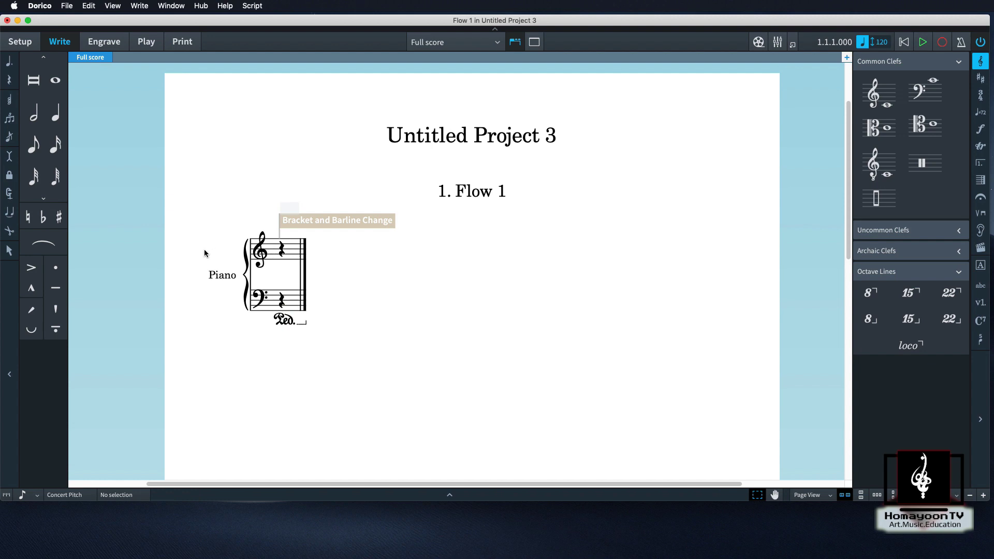